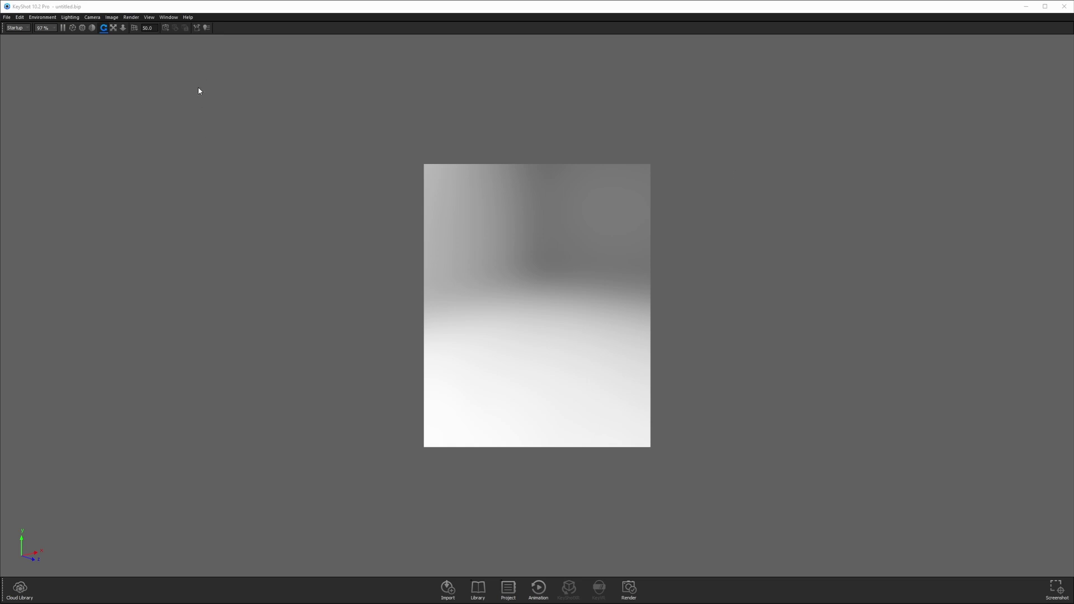
# Switch the workspace from Startup to Default
pyautogui.click(22, 31)
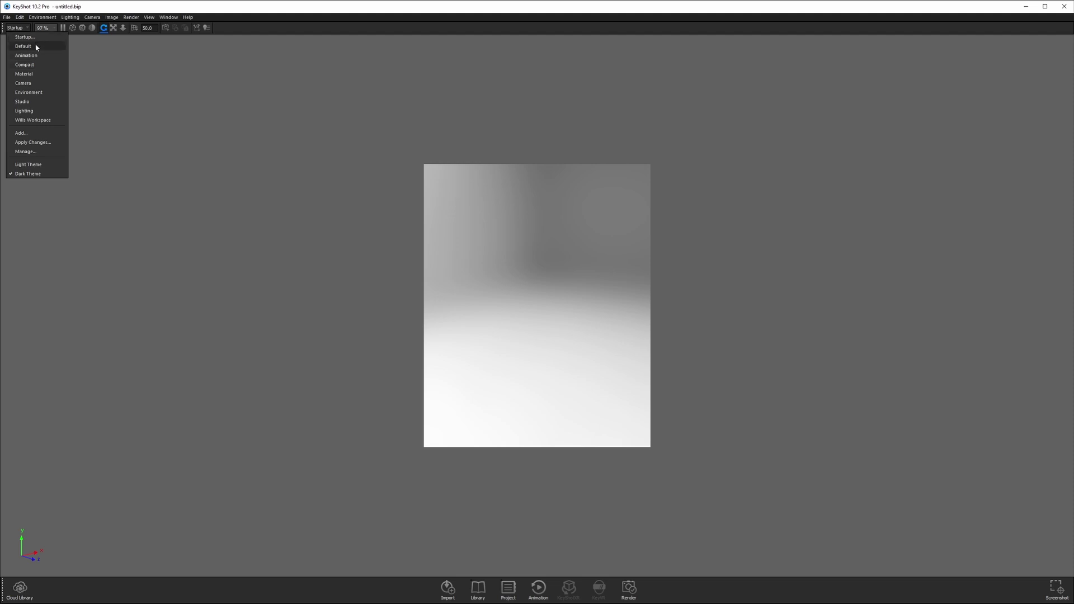
pyautogui.click(38, 46)
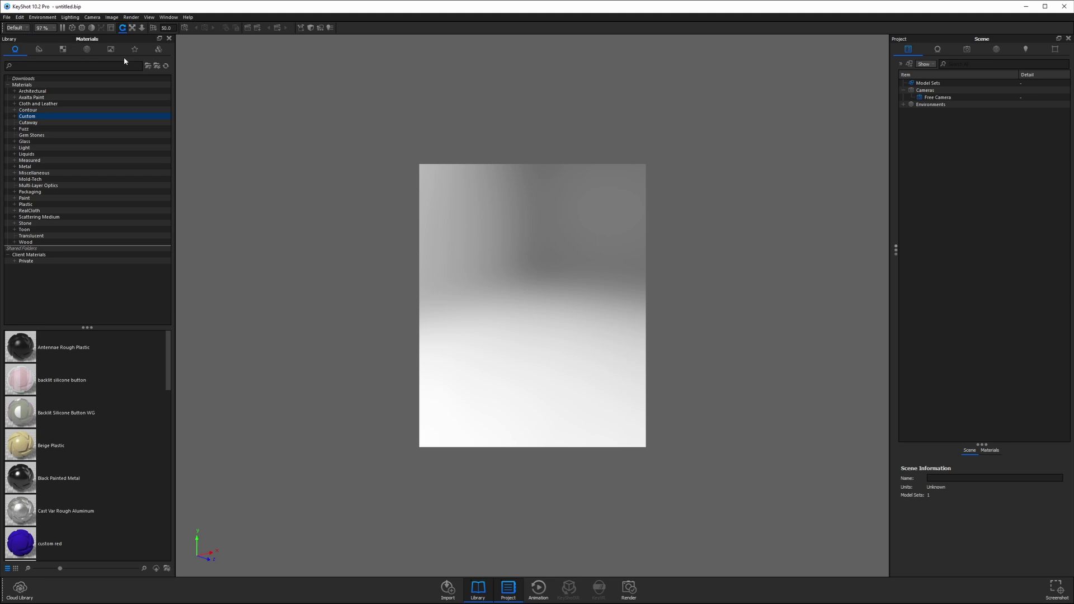
# Load Wills Workspace, and return to the Default workspace
pyautogui.click(17, 27)
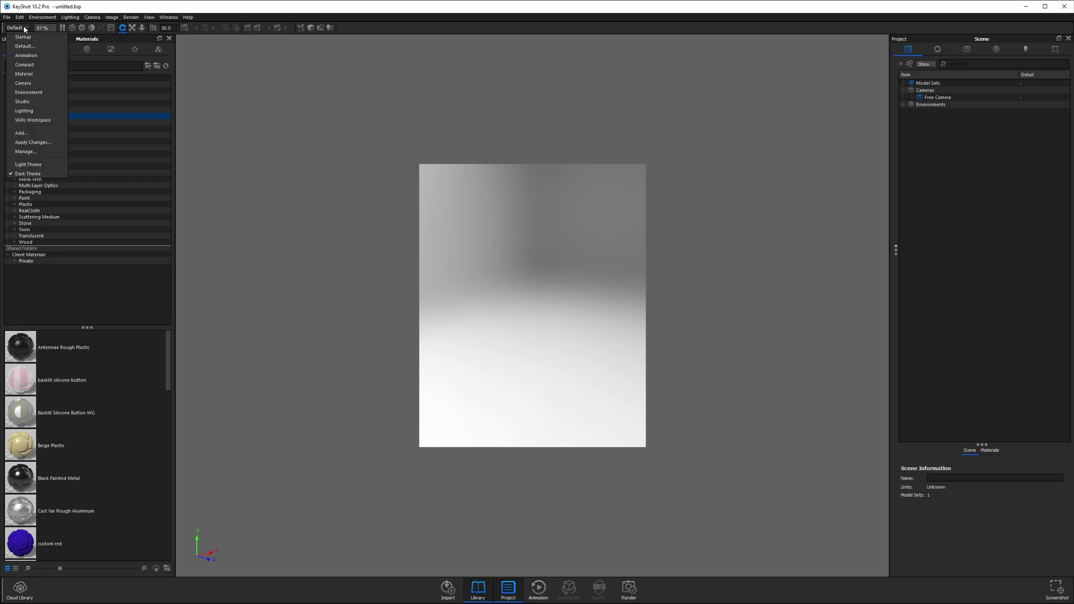
pyautogui.click(33, 119)
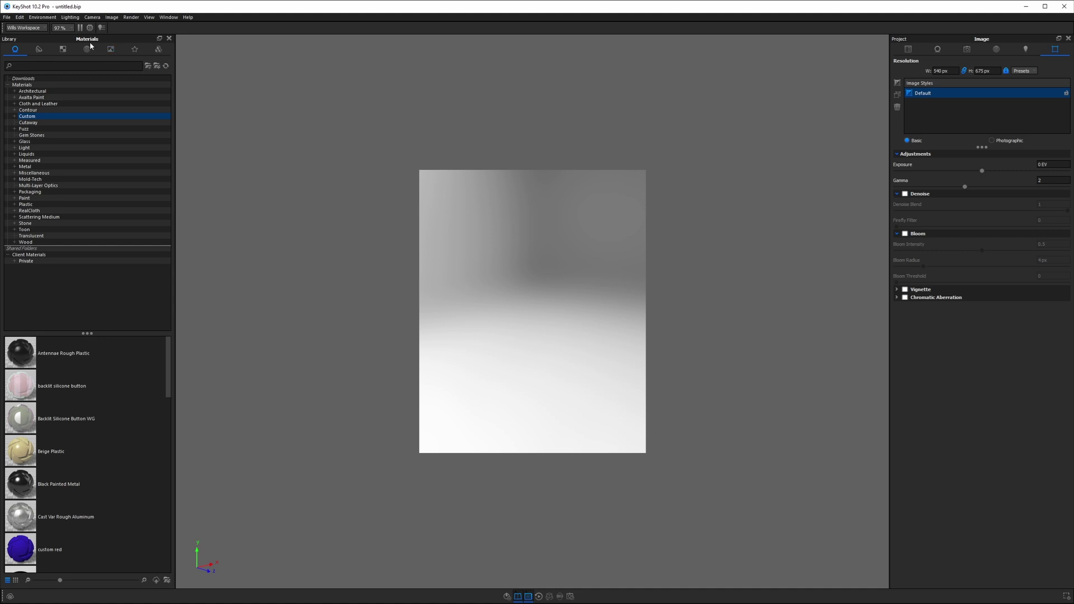
pyautogui.click(43, 28)
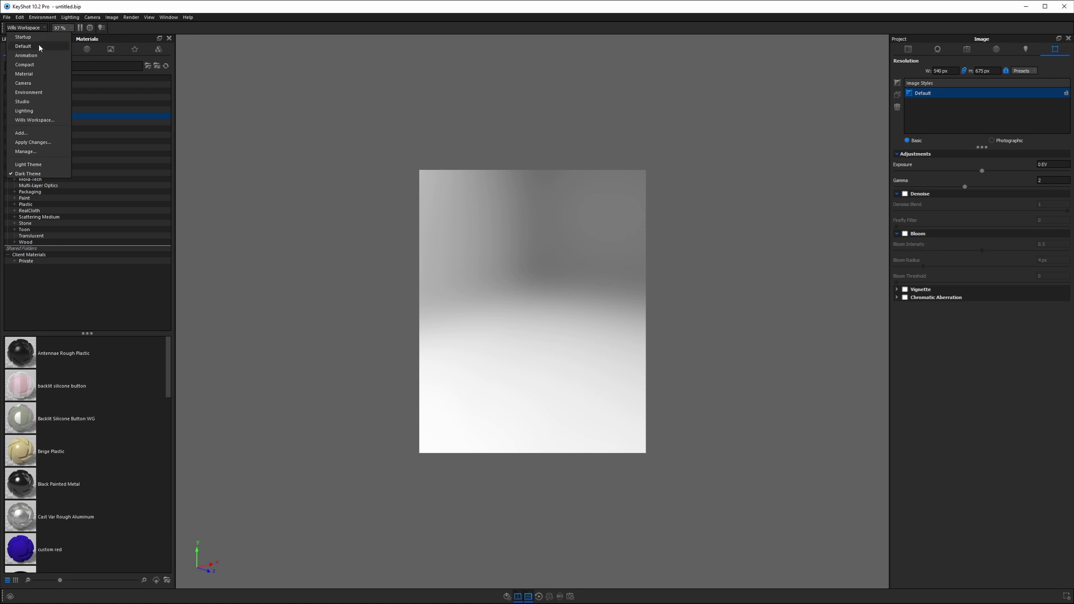
pyautogui.click(23, 46)
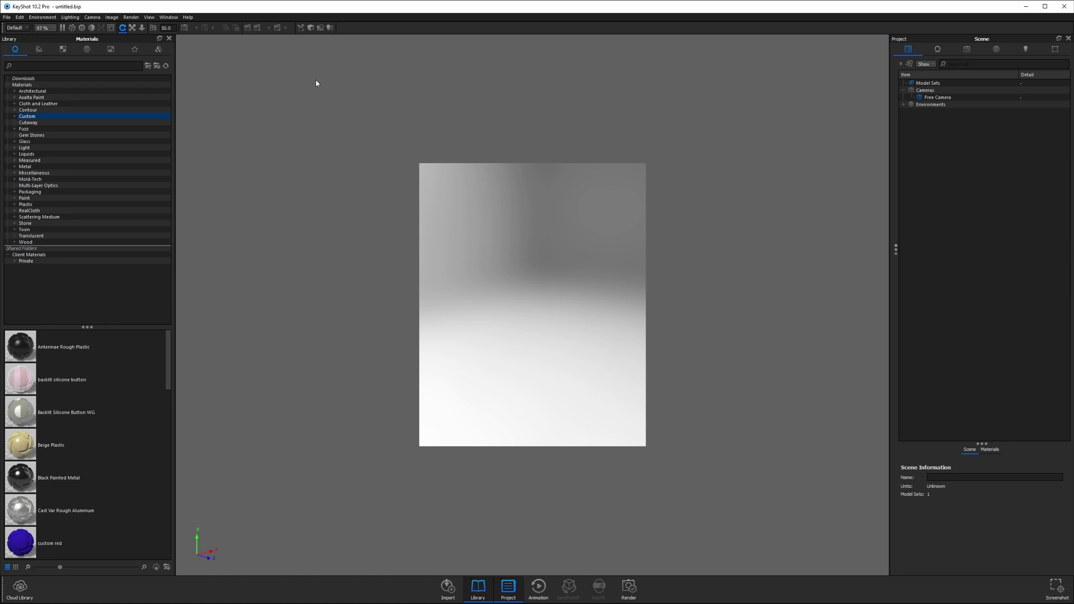
# Hide Light Manager, Configurator Wizard, Geometry View, Tools, Cycle Studios, Add Studio and Studios from the ribbon
pyautogui.rightClick(398, 30)
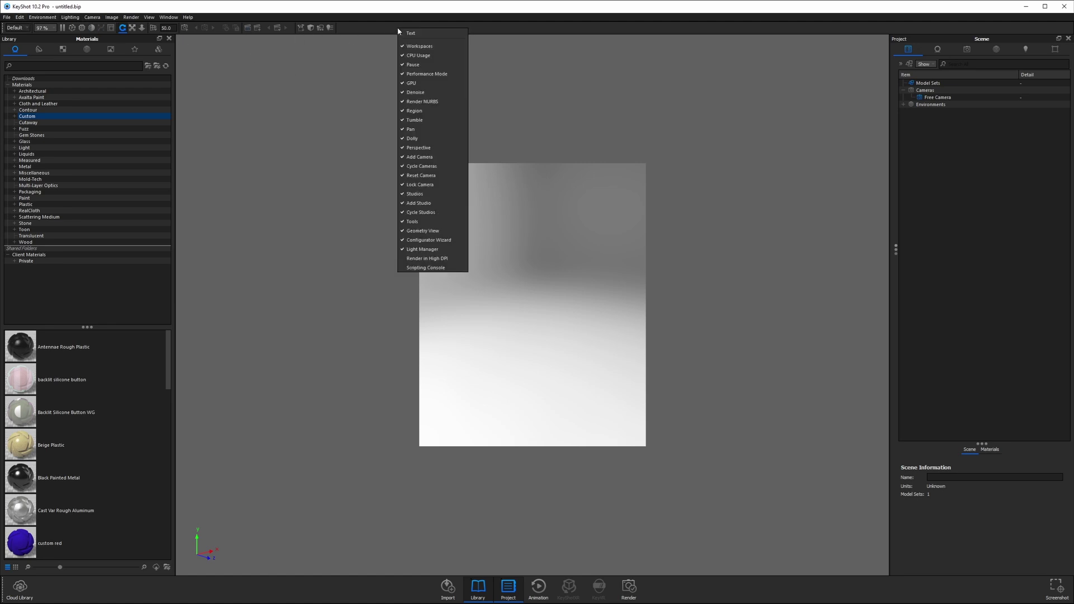
pyautogui.click(422, 249)
pyautogui.click(429, 241)
pyautogui.click(429, 231)
pyautogui.click(427, 220)
pyautogui.click(427, 212)
pyautogui.click(428, 203)
pyautogui.click(415, 193)
# Remove the Lock Camera, Reset Camera, Cycle Cameras, Add Camera and Perspective items from the ribbon
pyautogui.click(420, 184)
pyautogui.click(421, 175)
pyautogui.click(430, 166)
pyautogui.click(428, 157)
pyautogui.click(427, 148)
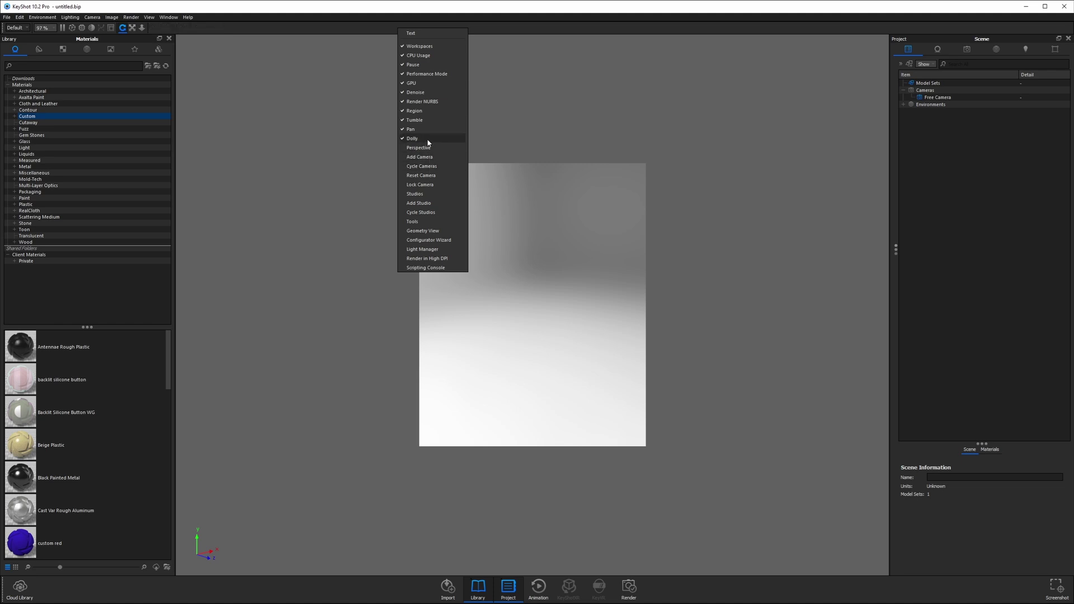
# Remove Dolly, Pan, Tumble, Region, Render NURBS and Denoise from the ribbon
pyautogui.click(426, 138)
pyautogui.click(424, 128)
pyautogui.click(425, 120)
pyautogui.click(425, 112)
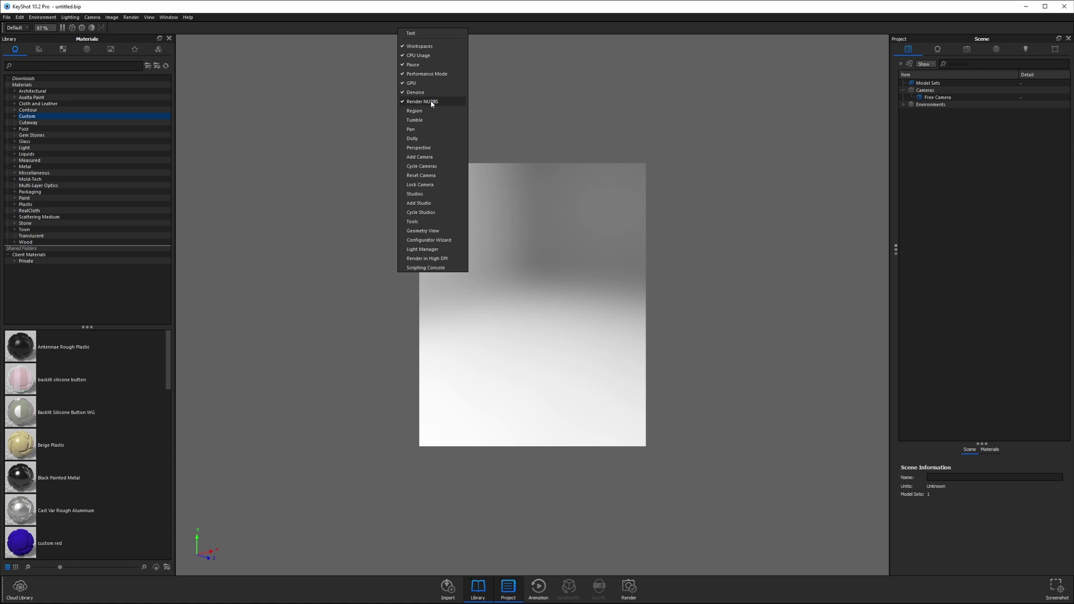
pyautogui.click(431, 102)
pyautogui.click(424, 93)
# Restore the Tools item to the ribbon and inspect its geometry, material and camera tools
pyautogui.click(421, 223)
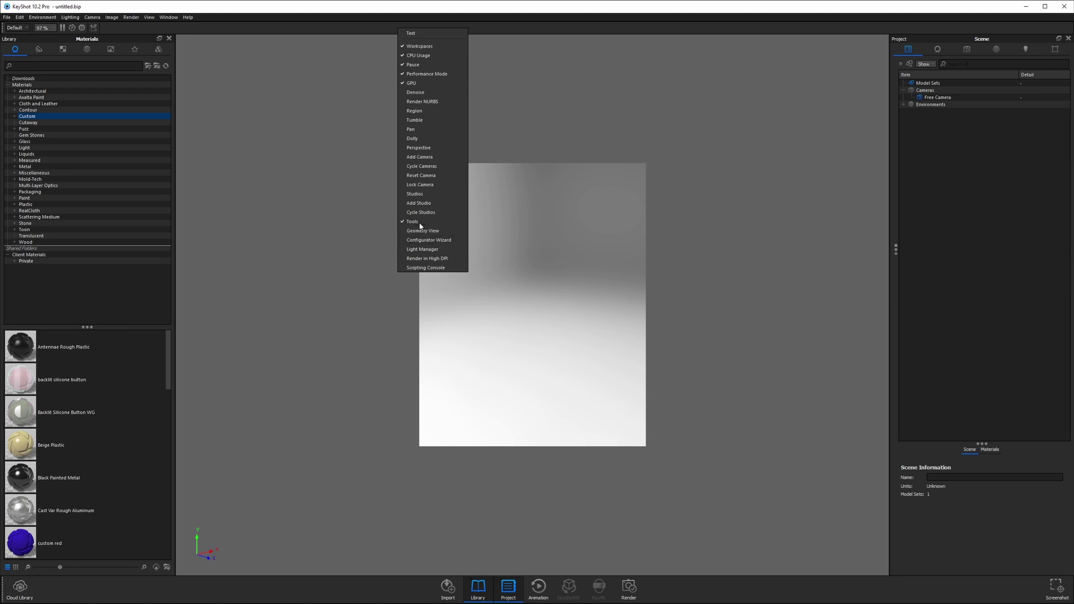
pyautogui.click(95, 28)
pyautogui.click(94, 28)
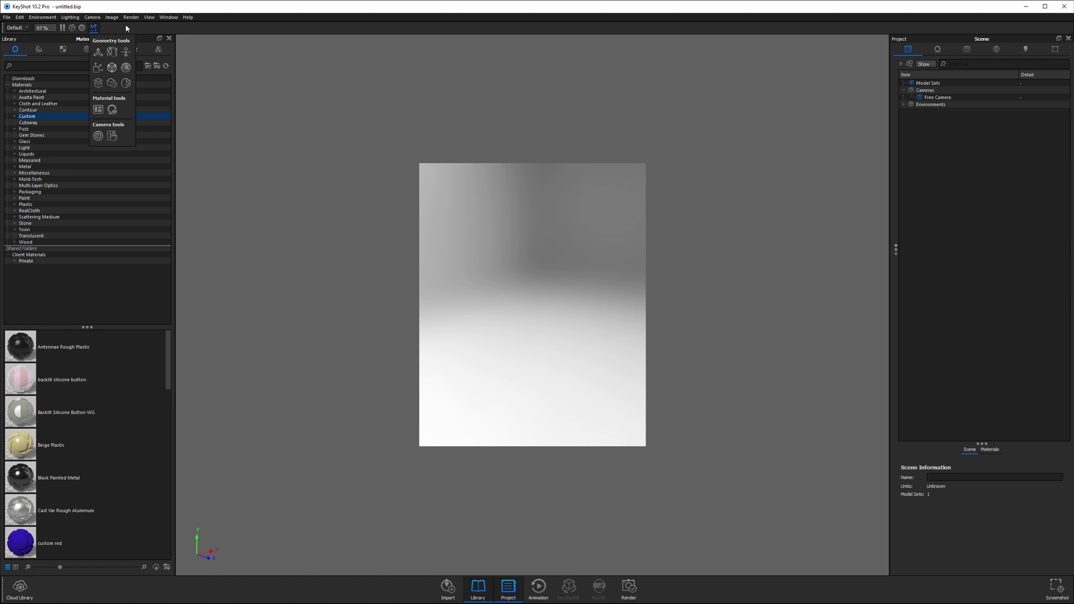
pyautogui.click(293, 76)
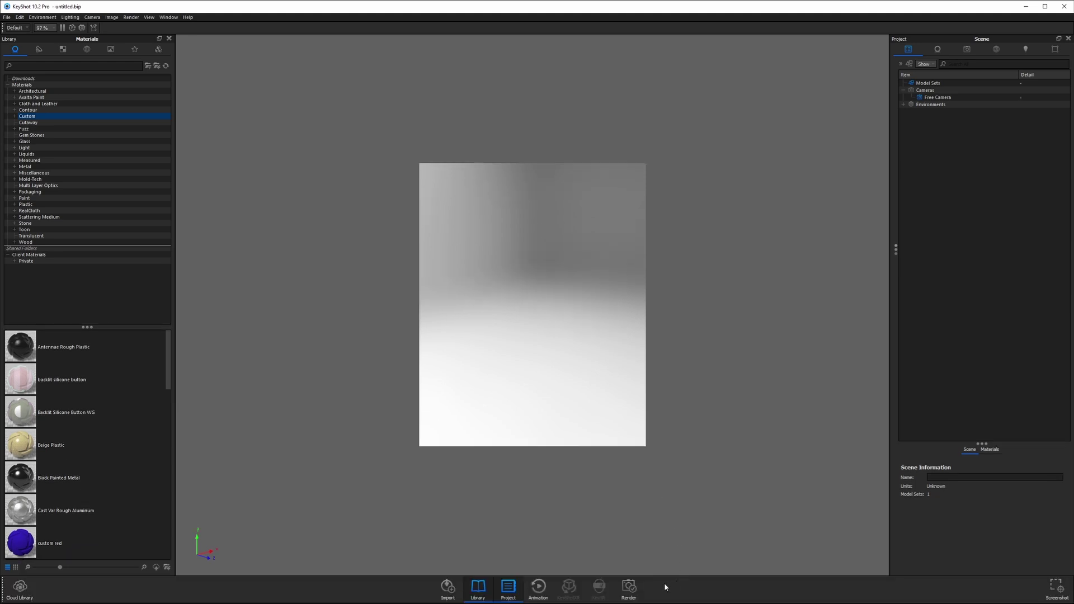
# Hide the main toolbar's text labels and set its icon size to Small
pyautogui.rightClick(660, 586)
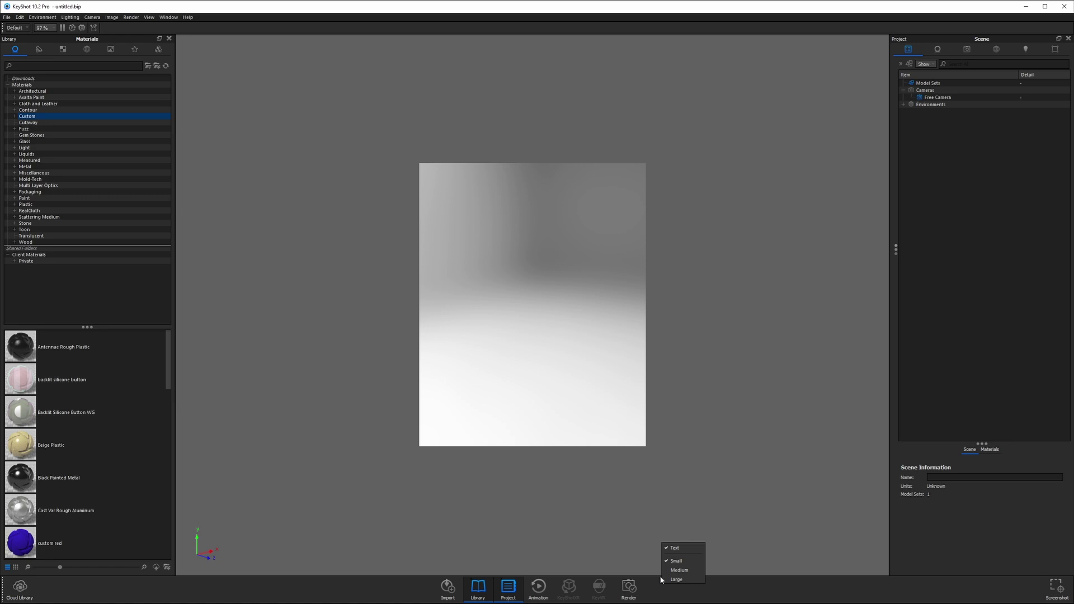
pyautogui.click(677, 548)
pyautogui.rightClick(621, 594)
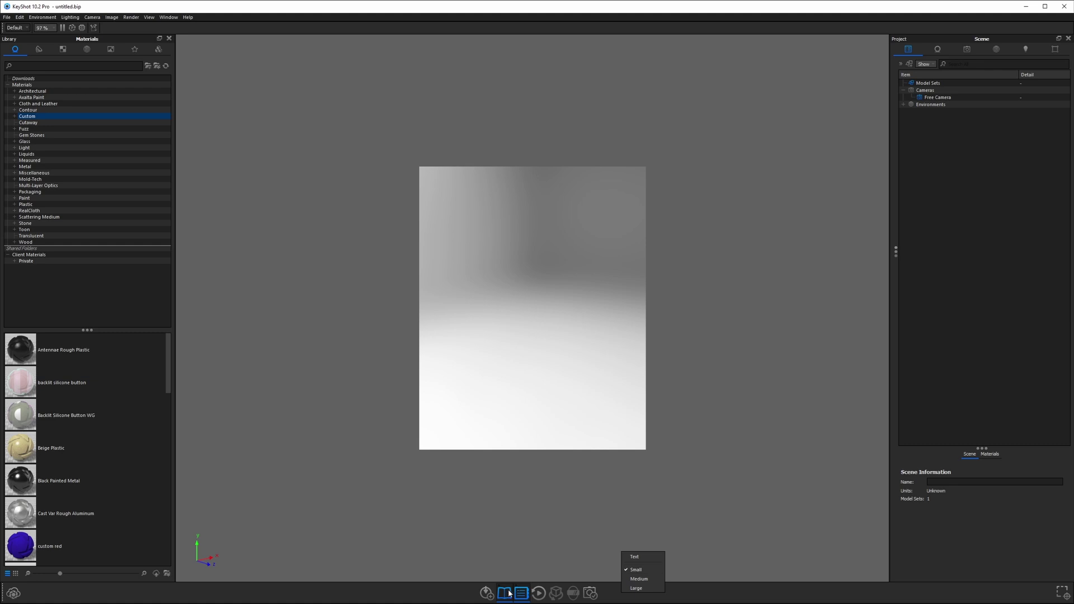
pyautogui.click(638, 570)
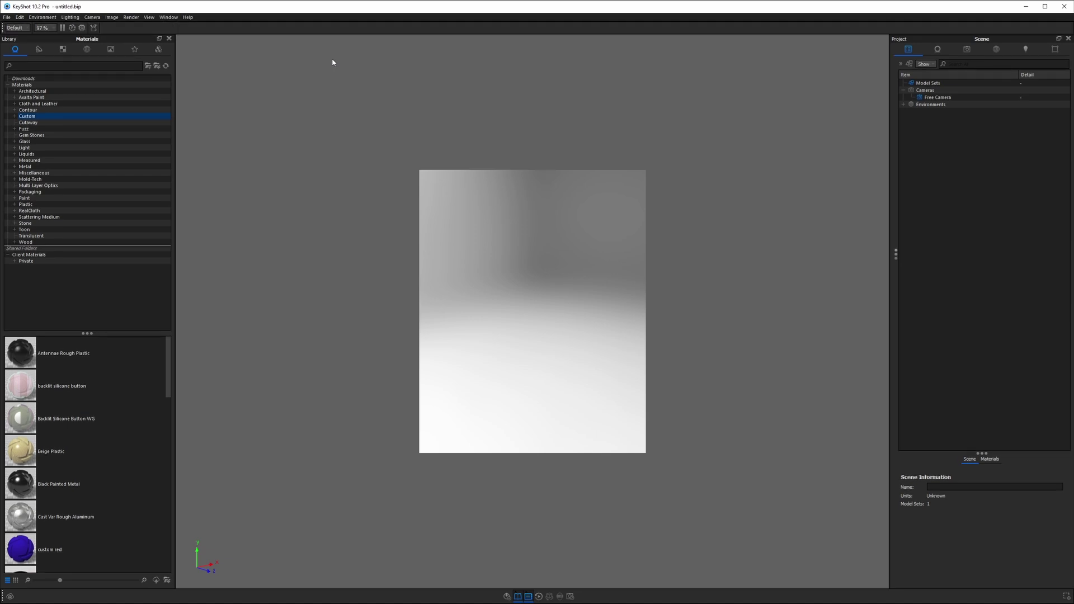
# Toggle the ribbon off and on, and hide both the ribbon and the main toolbar
pyautogui.hotkey('ctrl', 'shift', 'h')
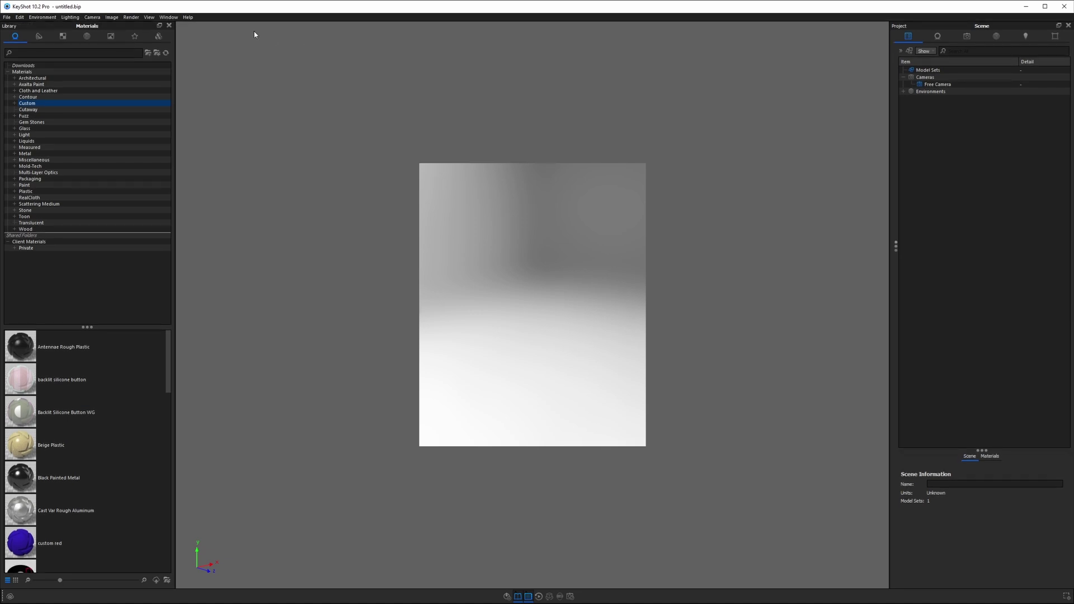
pyautogui.hotkey('ctrl', 'shift', 'h')
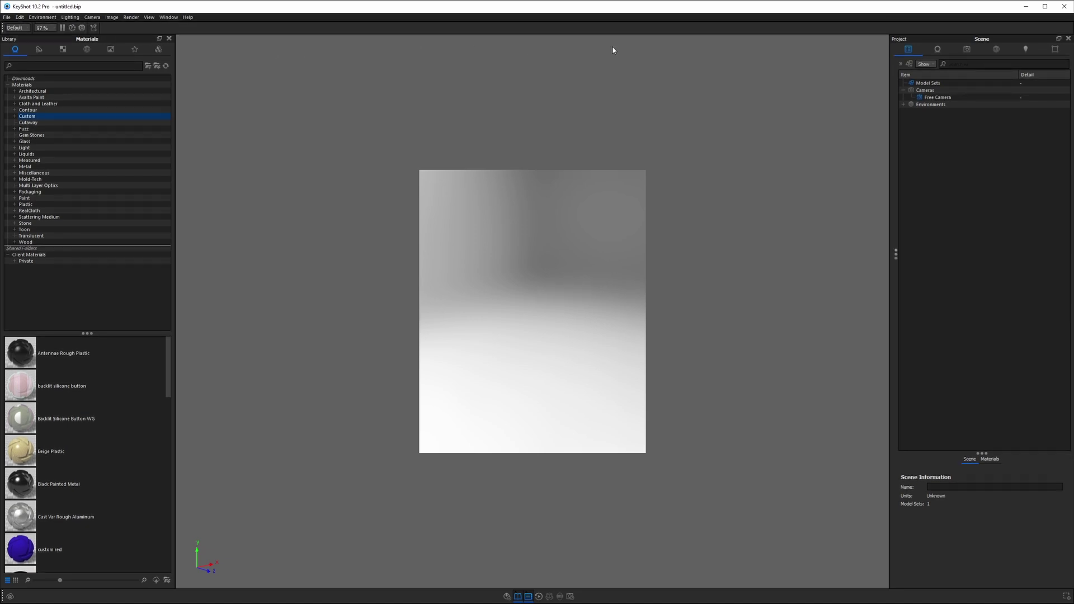
pyautogui.hotkey('ctrl', 'shift', 'h')
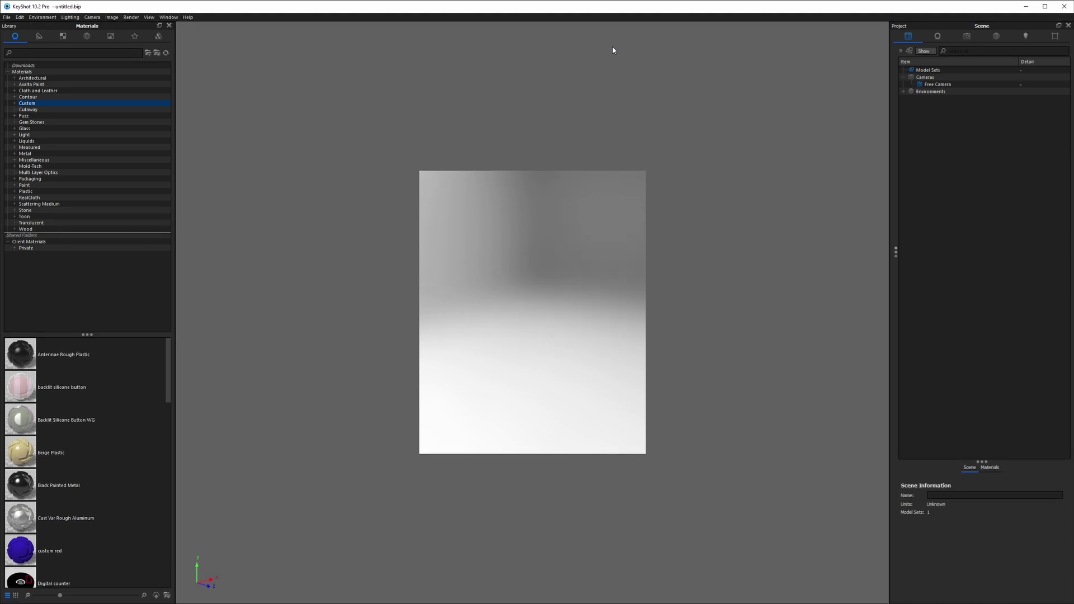
pyautogui.hotkey('ctrl', 'shift', 't')
# Toggle the Library and Project windows off and on repeatedly, leaving both shown
pyautogui.press('m')
pyautogui.press('m')
pyautogui.press('m')
pyautogui.press('m')
pyautogui.press('space')
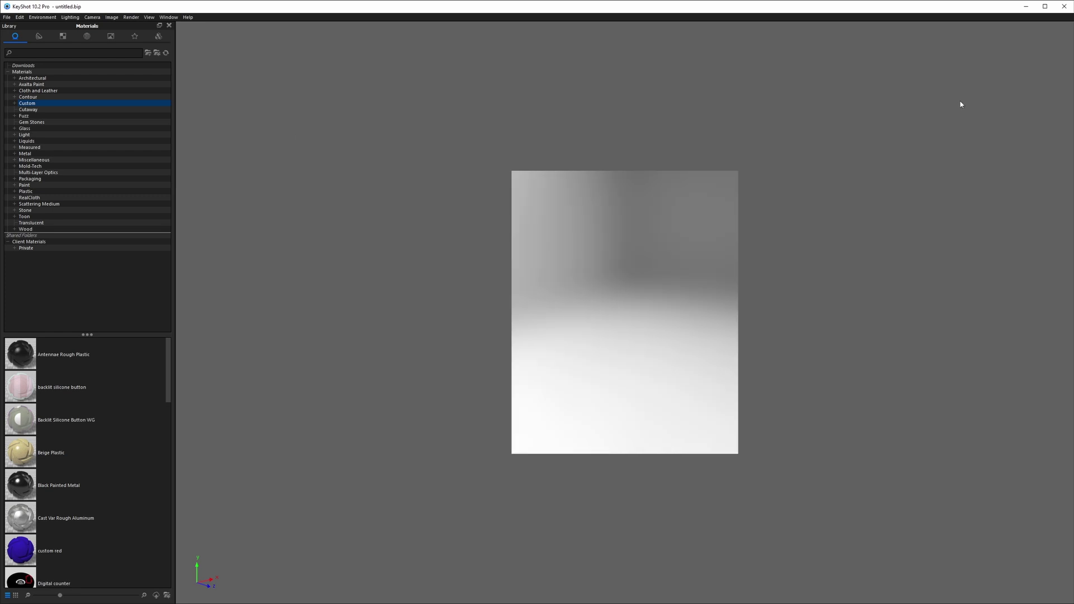
pyautogui.press('space')
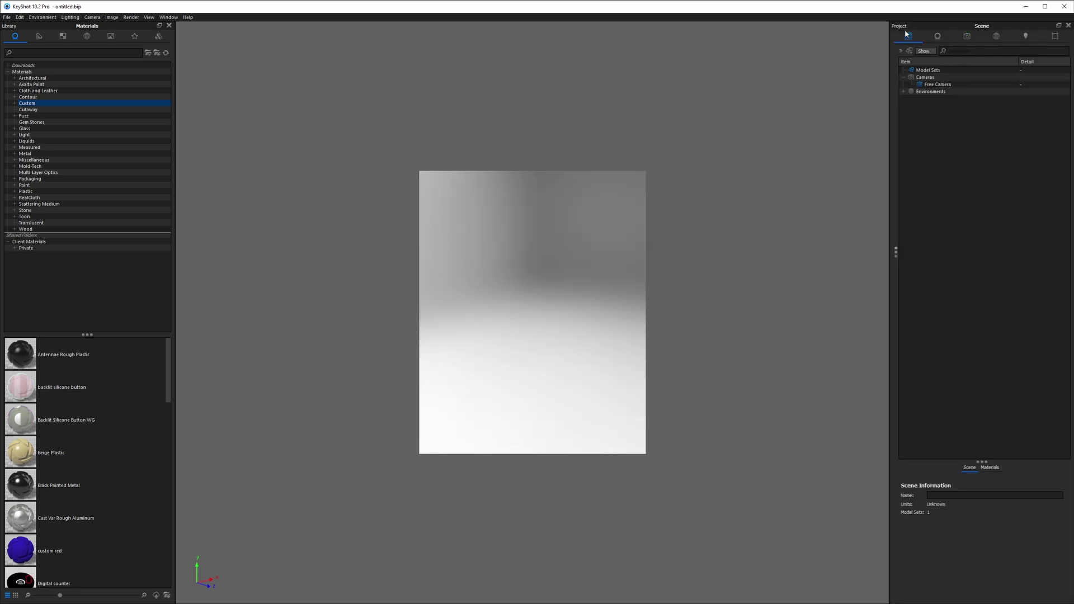
pyautogui.press('space')
pyautogui.press('space')
pyautogui.press('space')
pyautogui.press('space')
# Bring back the main toolbar and the ribbon, hiding and reshowing the Library and Project windows in between
pyautogui.press('t')
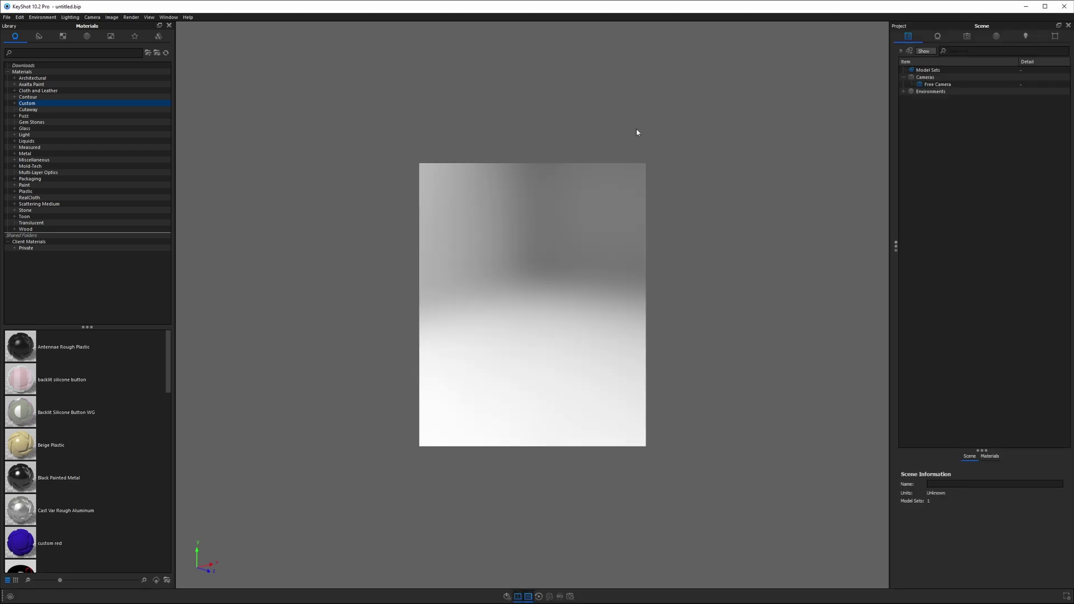
pyautogui.press('m')
pyautogui.press('space')
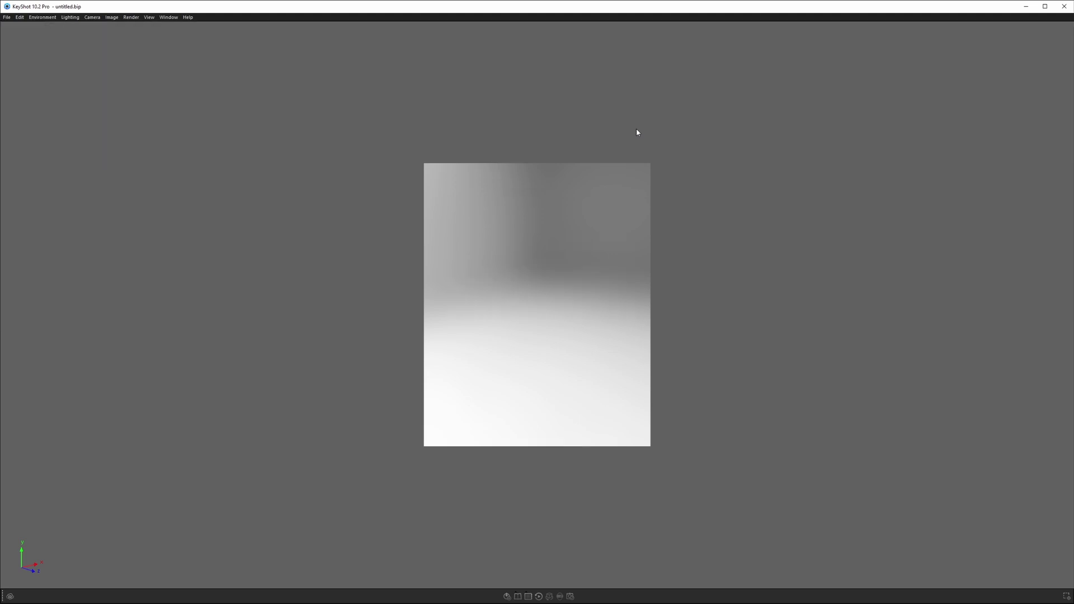
pyautogui.press('m')
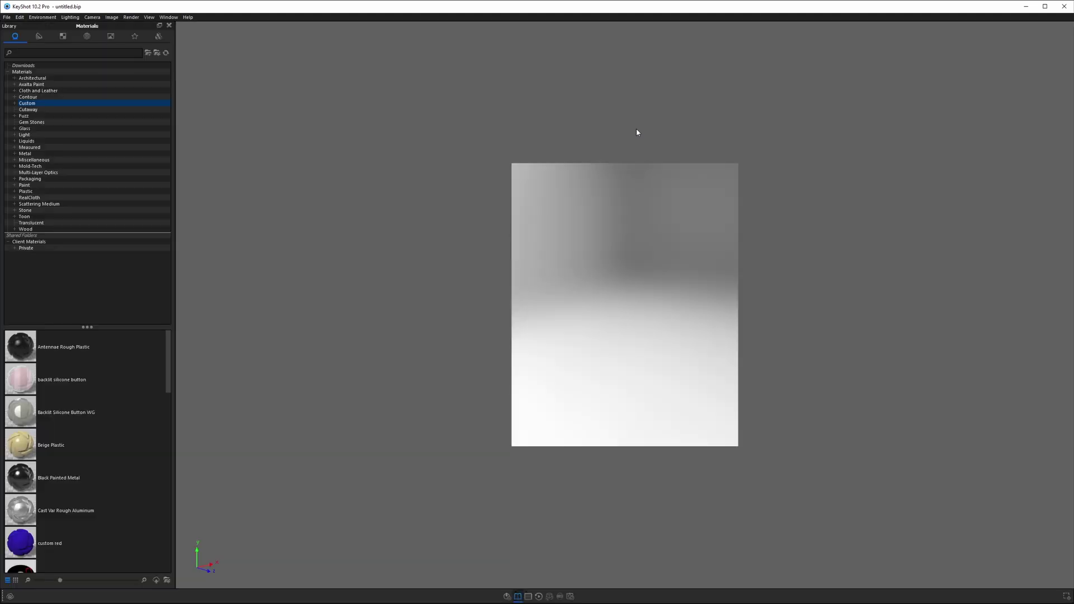
pyautogui.press('space')
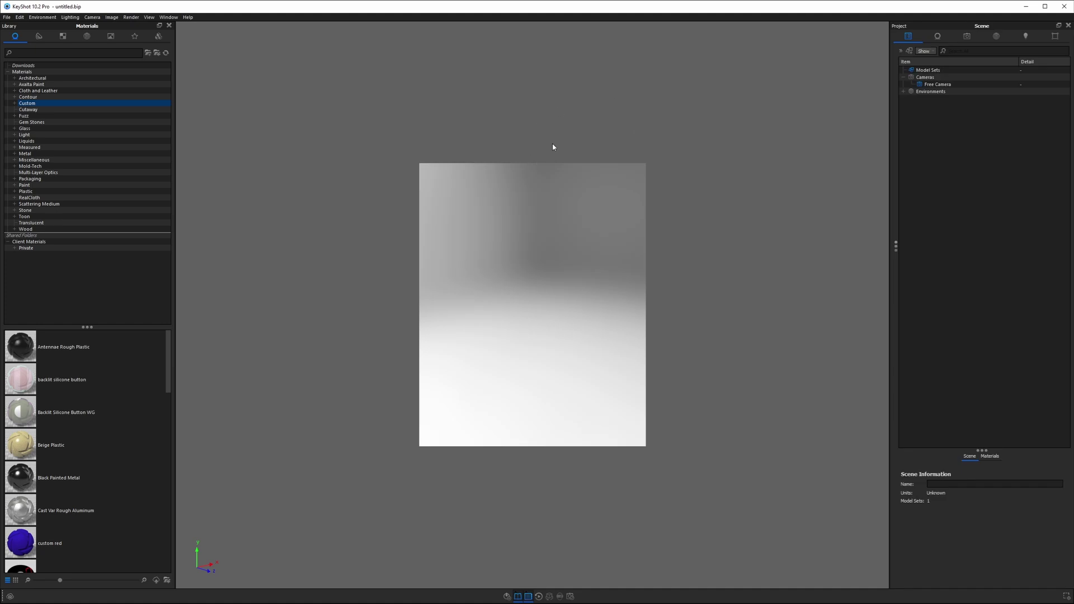
pyautogui.press('t')
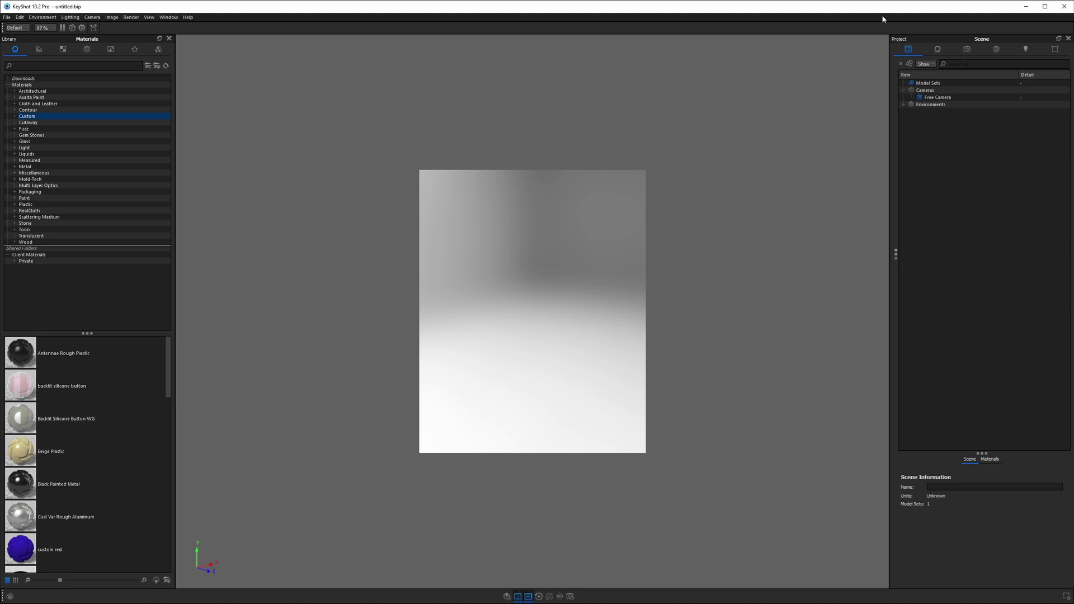
# Display the Hotkeys overview window beside the rendered image and toggle it off and on
pyautogui.moveTo(1073, 140); pyautogui.dragTo(730, 80)
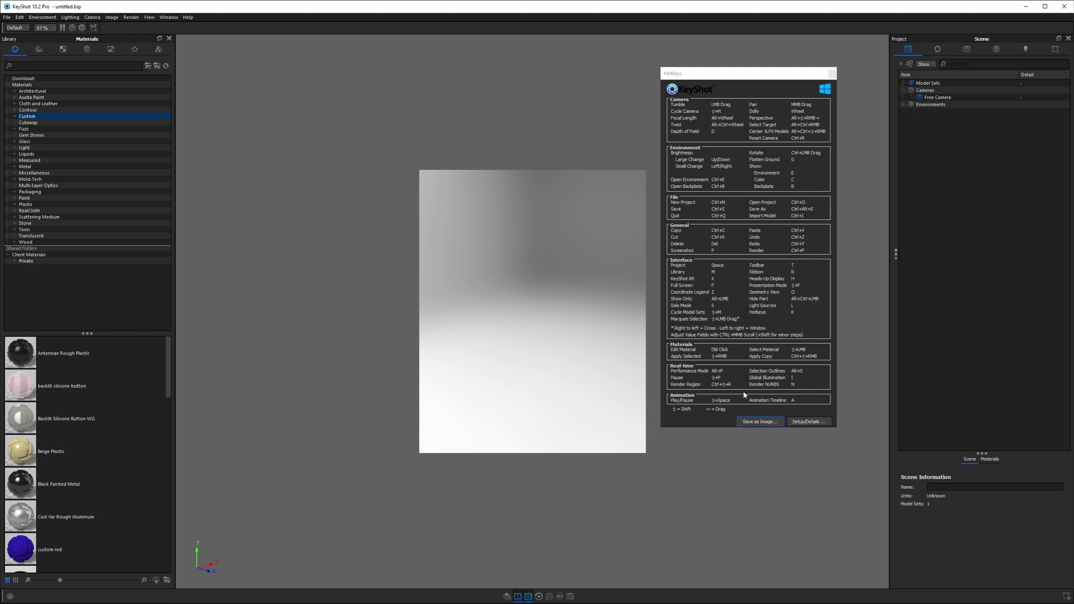
pyautogui.press('k')
pyautogui.press('k')
pyautogui.press('k')
pyautogui.press('k')
pyautogui.press('k')
pyautogui.press('k')
# View the detailed hotkey setup in the Preferences, and close both it and the Hotkeys overview
pyautogui.click(806, 423)
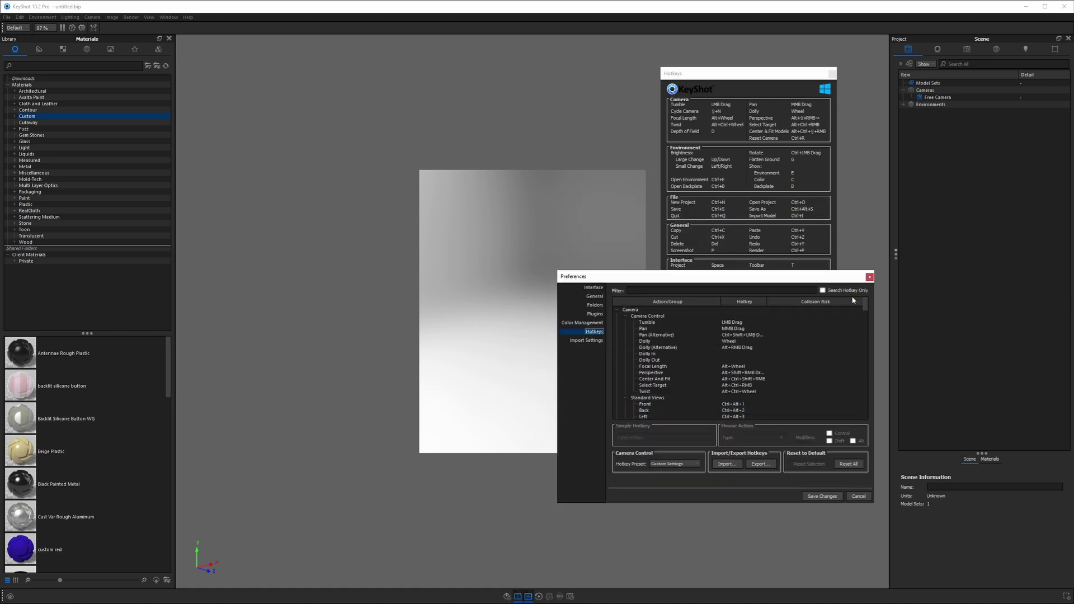
pyautogui.click(869, 278)
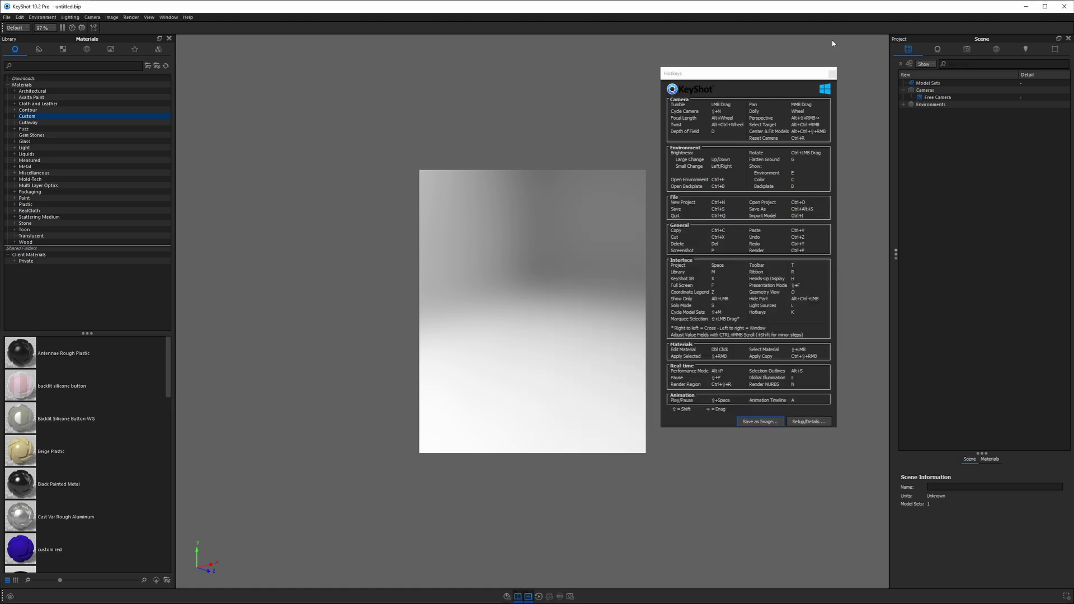
pyautogui.click(832, 74)
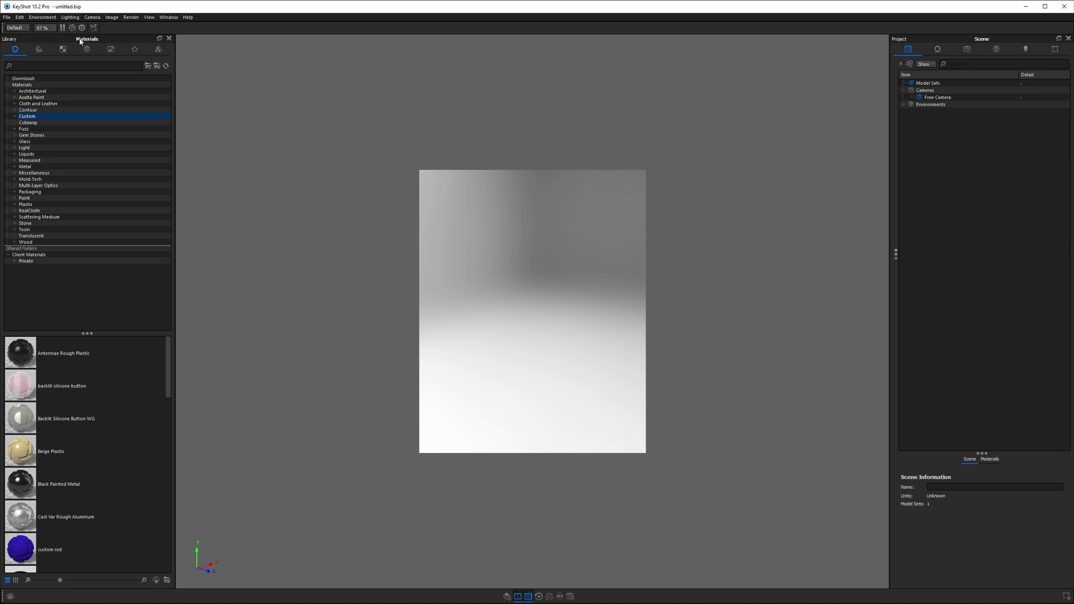
# Undock the Scene, Material and Environment sections of the Project window into separate floating windows
pyautogui.moveTo(916, 47); pyautogui.dragTo(589, 56)
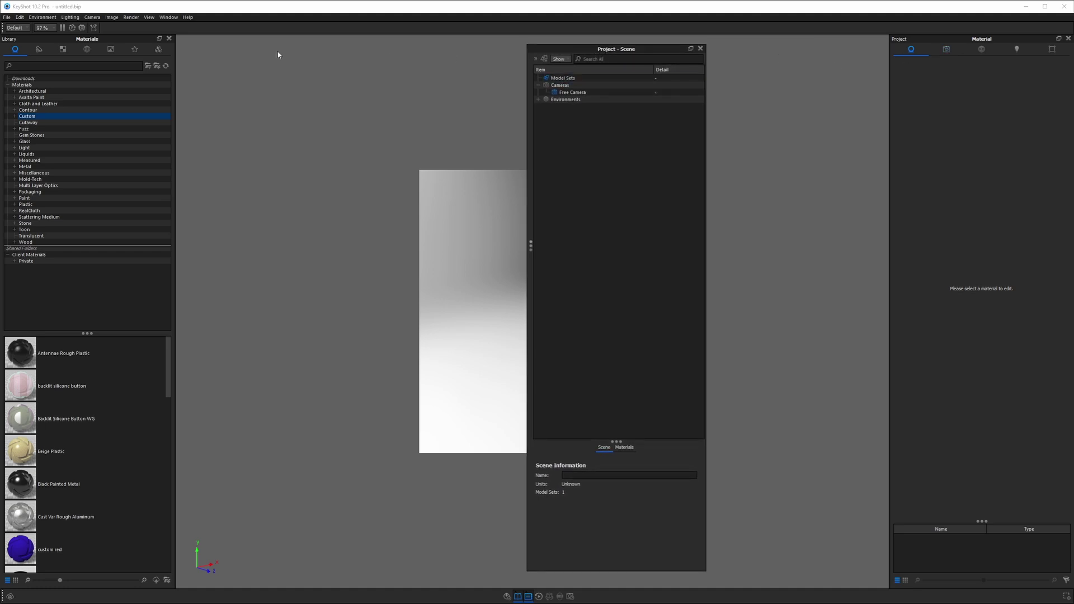
pyautogui.moveTo(910, 49); pyautogui.dragTo(760, 69)
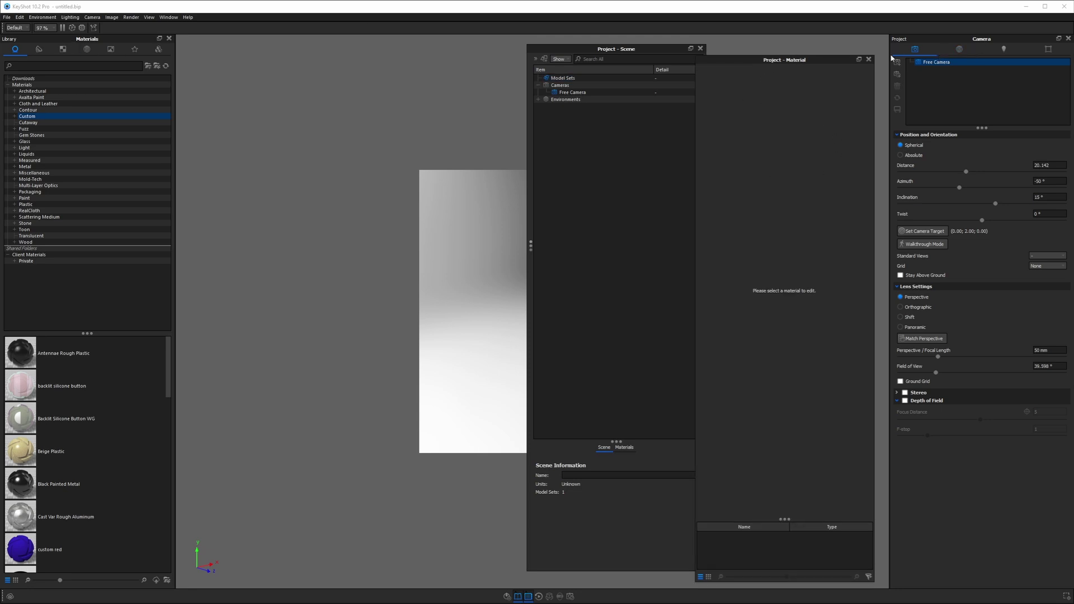
pyautogui.click(959, 50)
pyautogui.moveTo(958, 50); pyautogui.dragTo(857, 113)
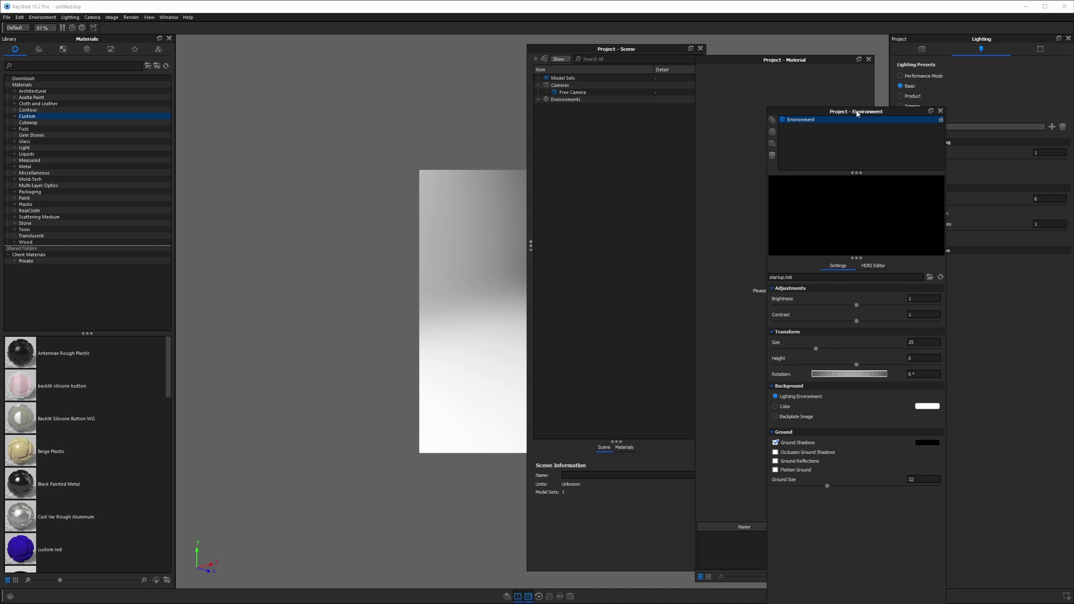
# Redock the Environment and Material windows into the Project window, and move the floating Scene window closer to it
pyautogui.doubleClick(922, 112)
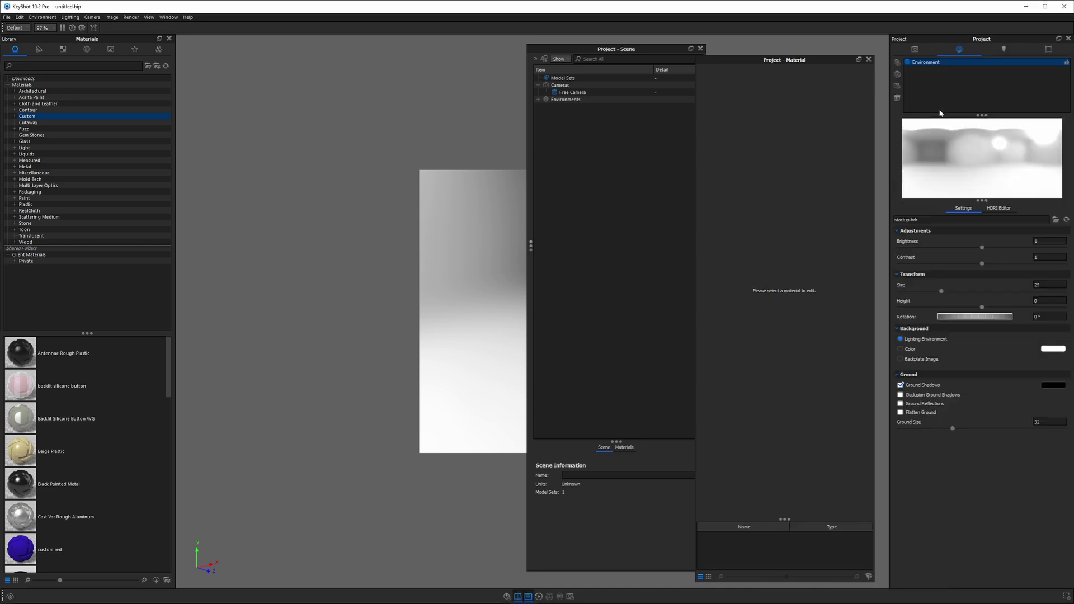
pyautogui.doubleClick(873, 60)
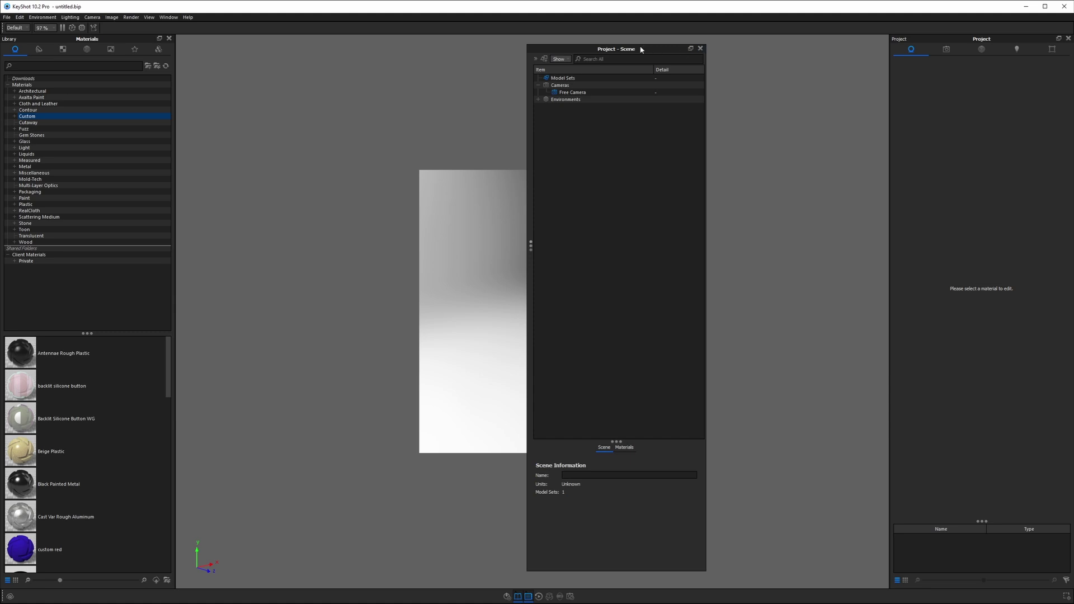
pyautogui.moveTo(626, 49); pyautogui.dragTo(735, 83)
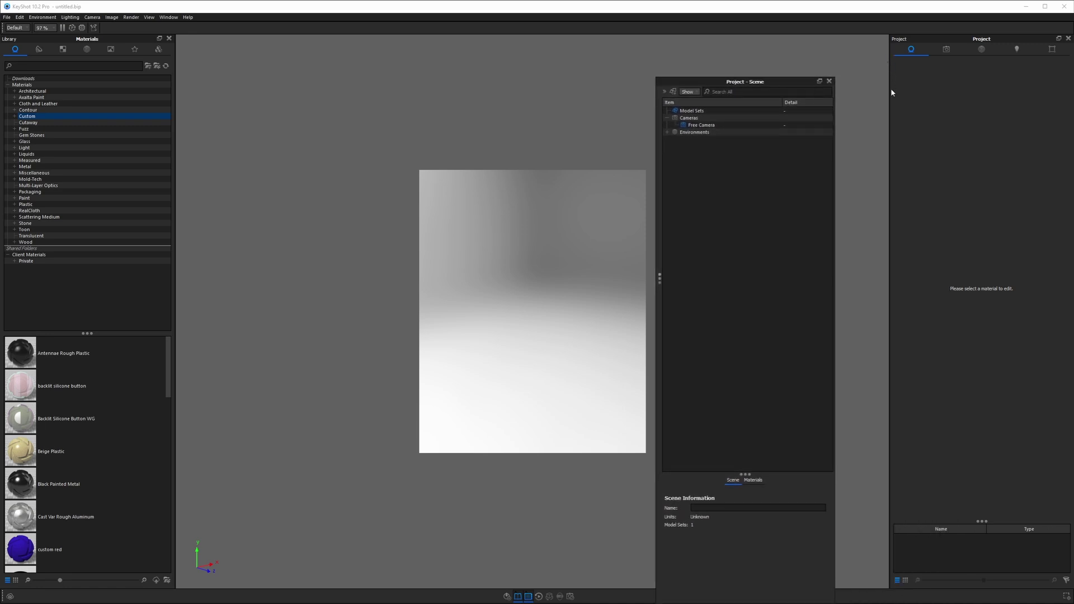
# Dock the floating Scene window above the Project window with more height, and merge it back into the Project window as a section
pyautogui.moveTo(752, 83); pyautogui.dragTo(981, 89)
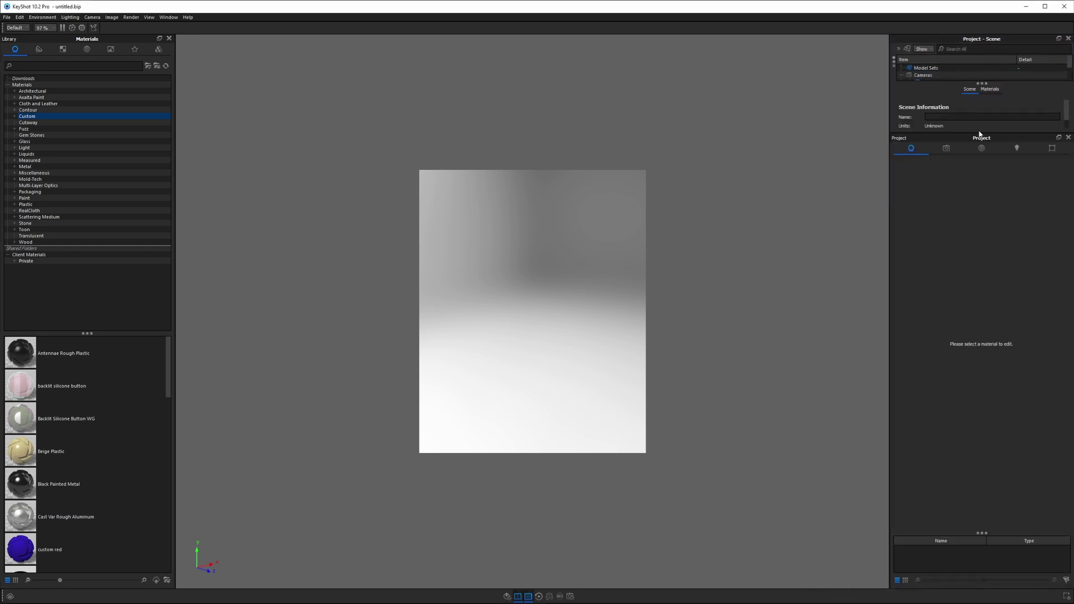
pyautogui.moveTo(979, 135); pyautogui.dragTo(979, 276)
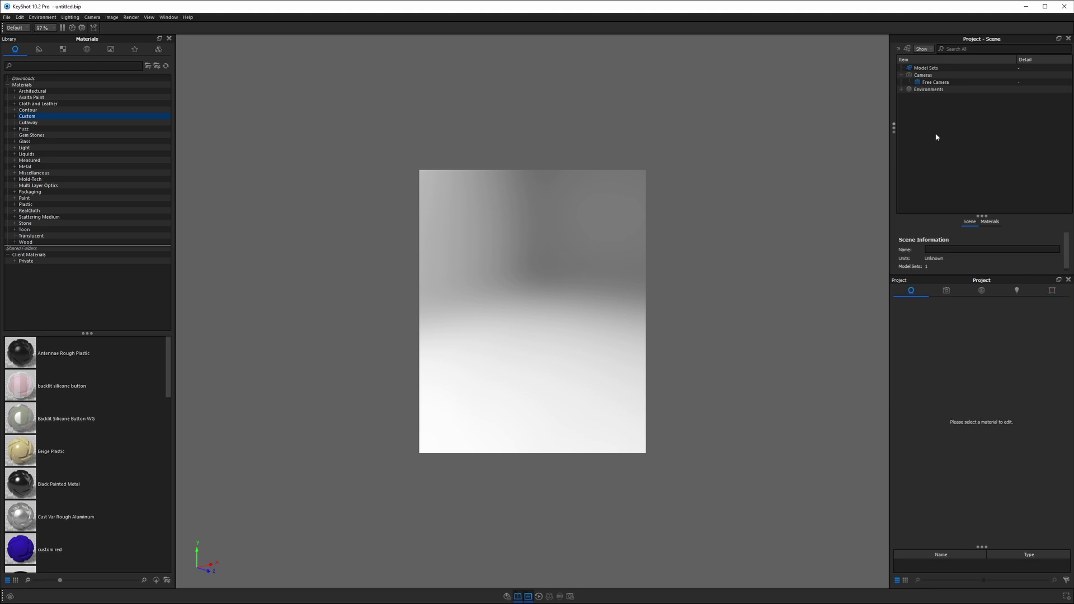
pyautogui.moveTo(974, 40); pyautogui.dragTo(949, 173)
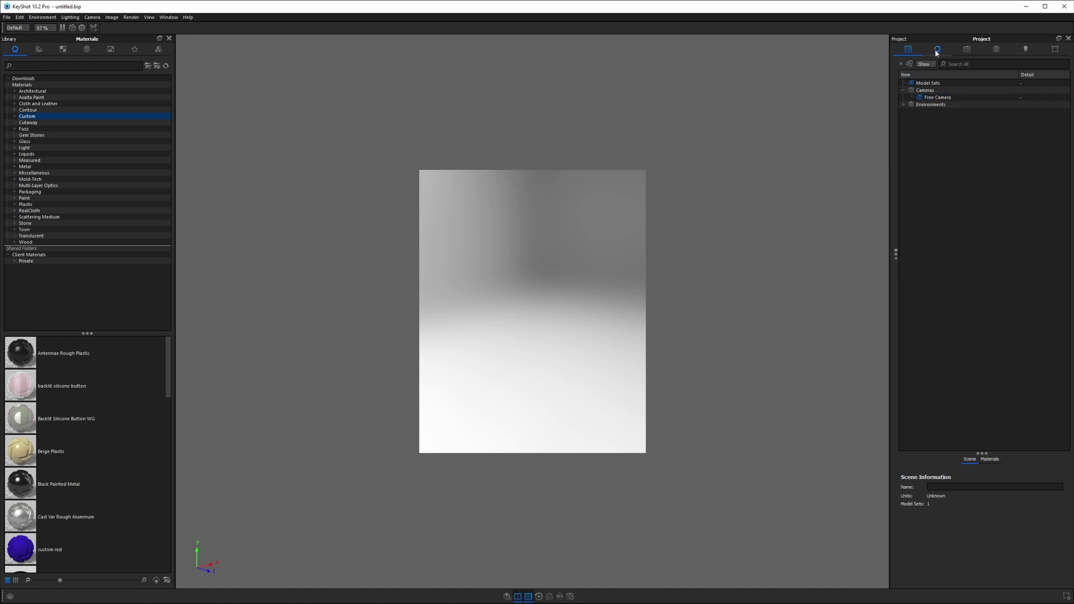
# Dock the Scene section as its own column beside the Project window and widen the docked area
pyautogui.click(974, 84)
pyautogui.moveTo(982, 39); pyautogui.dragTo(890, 247)
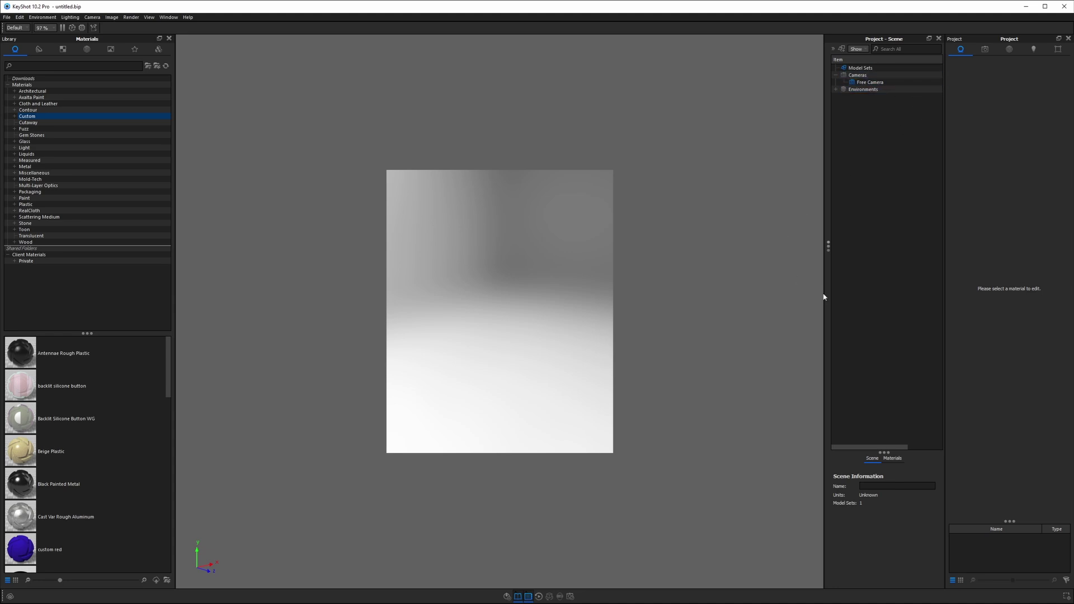
pyautogui.moveTo(824, 297); pyautogui.dragTo(763, 293)
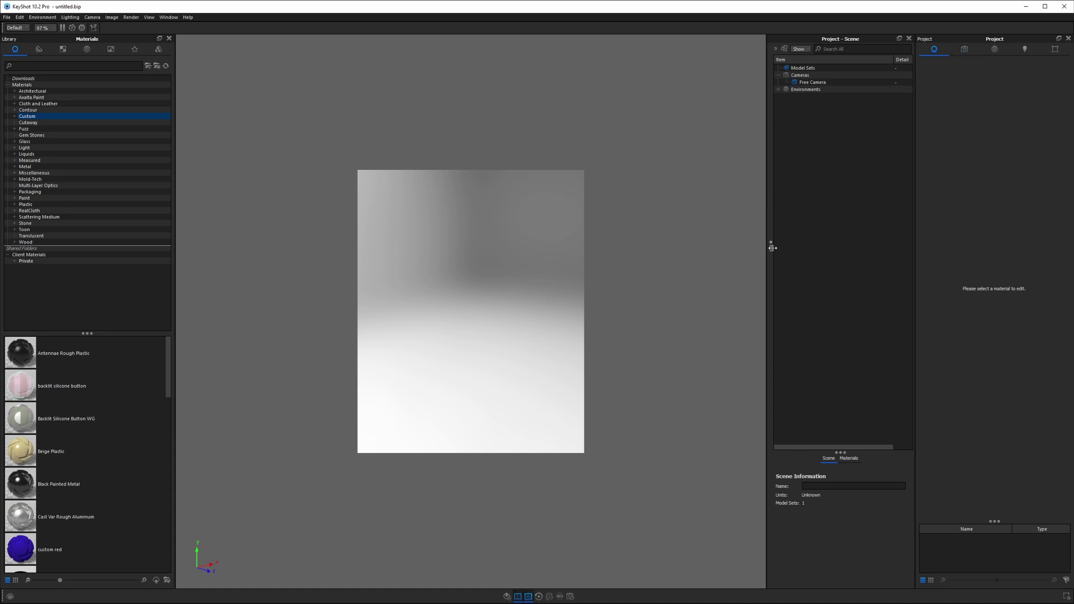
# Reveal the Model Sets list beside the scene tree, adjust its width, and collapse it again
pyautogui.moveTo(772, 244); pyautogui.dragTo(820, 235)
pyautogui.click(800, 67)
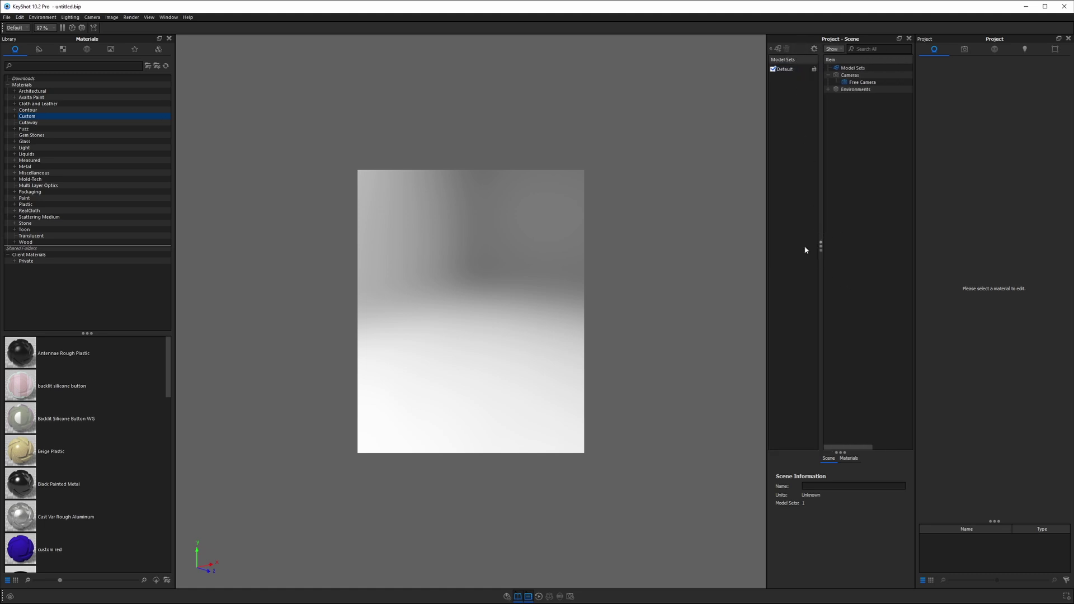
pyautogui.moveTo(820, 245); pyautogui.dragTo(805, 245)
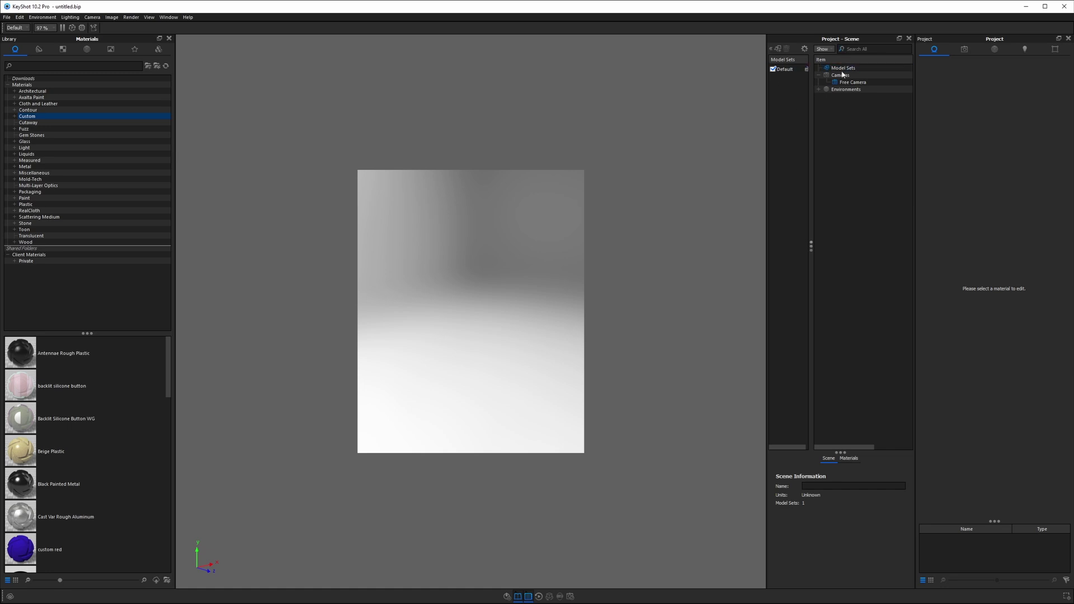
pyautogui.click(811, 245)
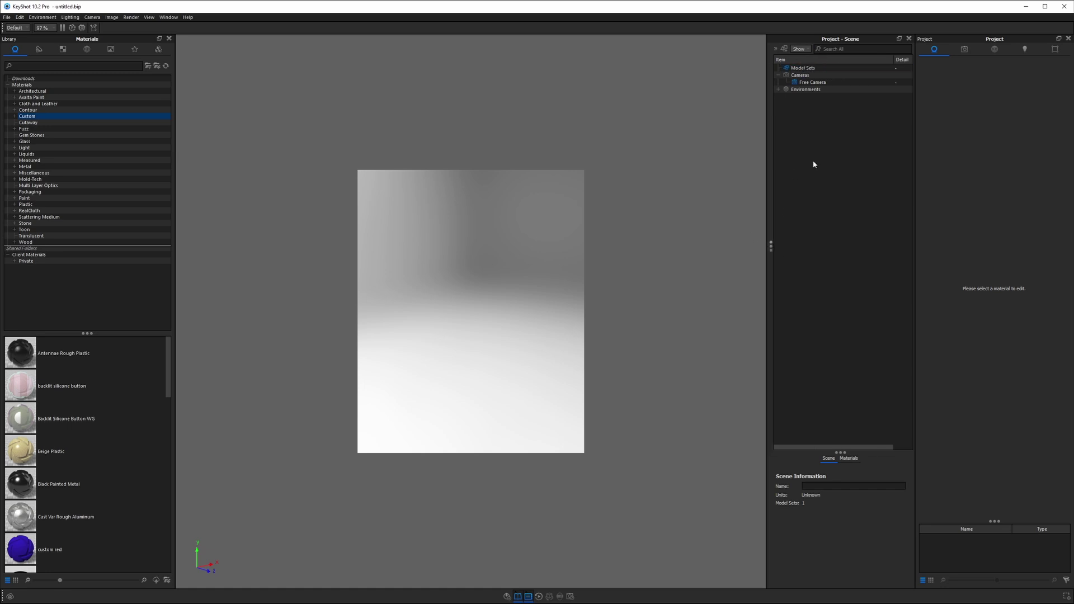
# Return the Scene section to the Project window and widen the Project window
pyautogui.click(909, 38)
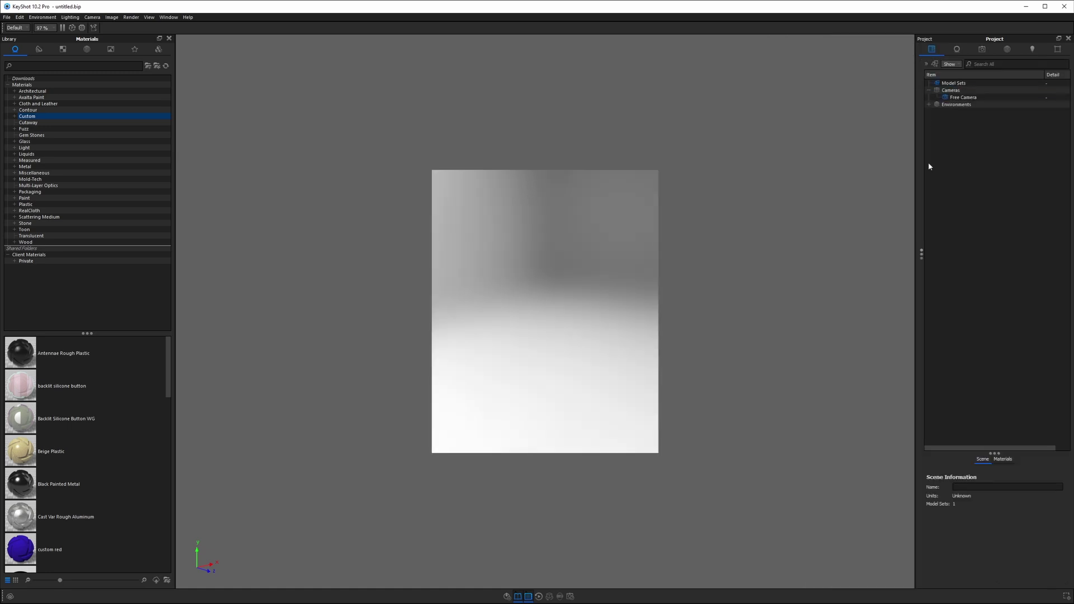
pyautogui.moveTo(914, 196); pyautogui.dragTo(832, 196)
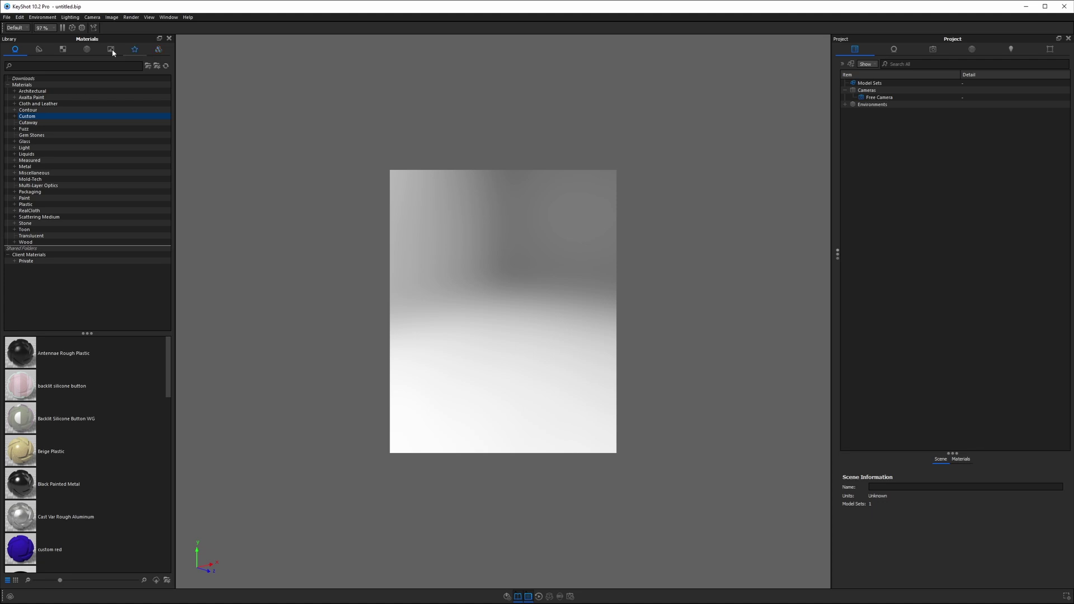
# View the Models library, and show the Favorites library with a shorter folder tree and a taller thumbnail area
pyautogui.click(160, 50)
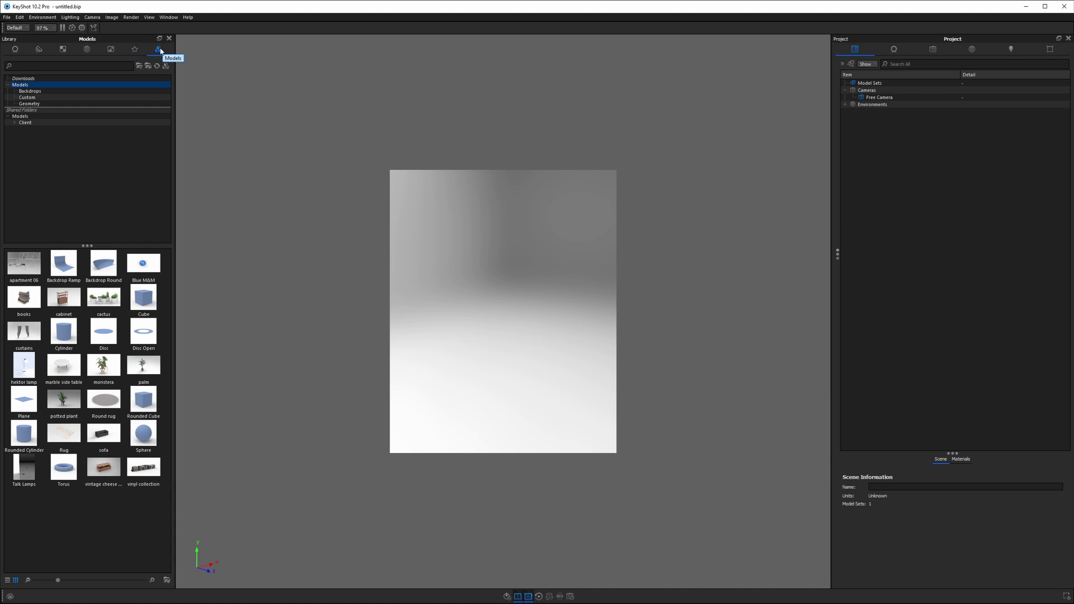
pyautogui.click(135, 52)
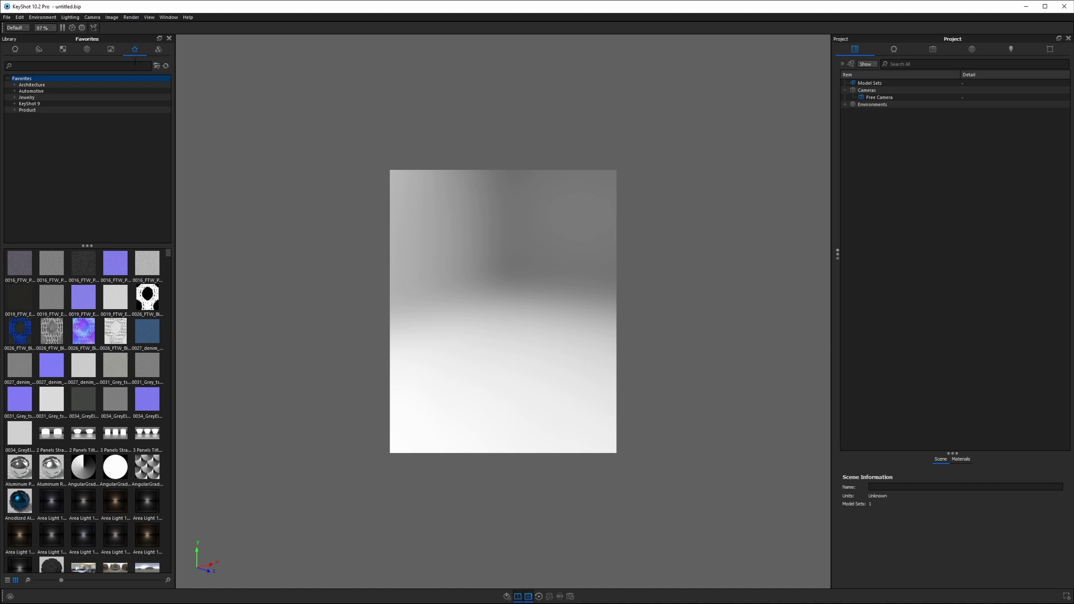
pyautogui.click(87, 260)
pyautogui.moveTo(87, 246); pyautogui.dragTo(87, 205)
# Examine the subfolders and contents of the Architecture favorites folder, and collapse the folder
pyautogui.click(14, 85)
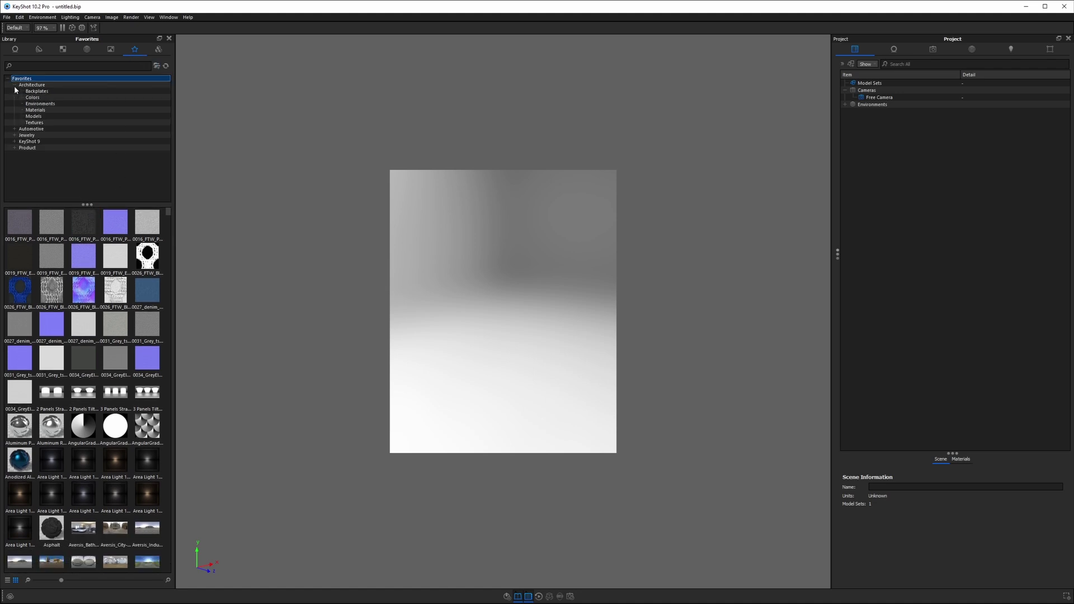
pyautogui.click(16, 86)
pyautogui.click(17, 86)
pyautogui.press('Down')
pyautogui.press('Down')
pyautogui.press('Down')
pyautogui.press('Down')
pyautogui.press('Down')
pyautogui.press('Down')
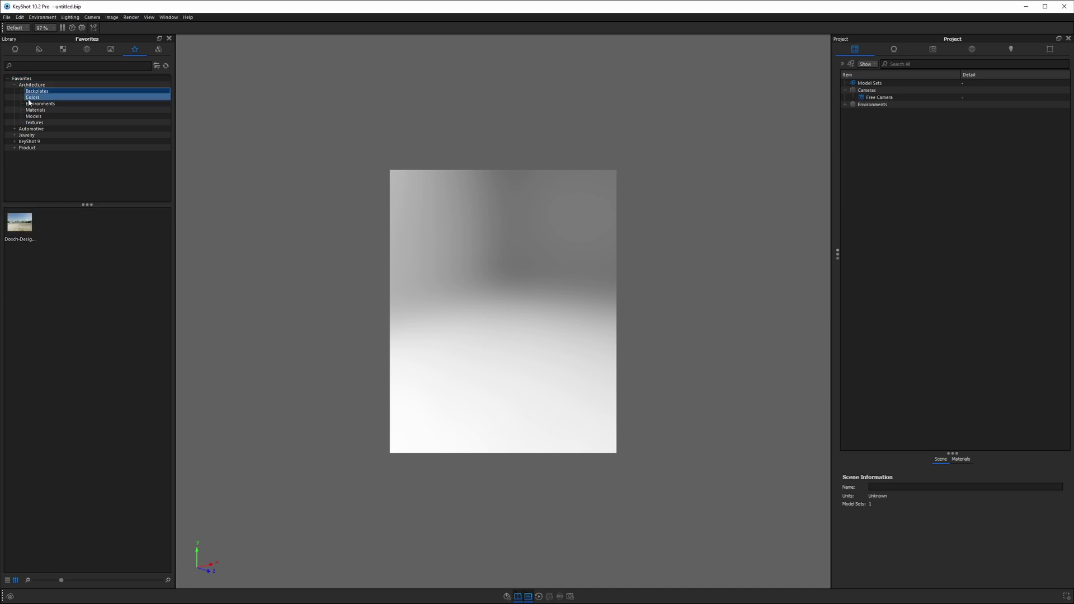
pyautogui.click(14, 86)
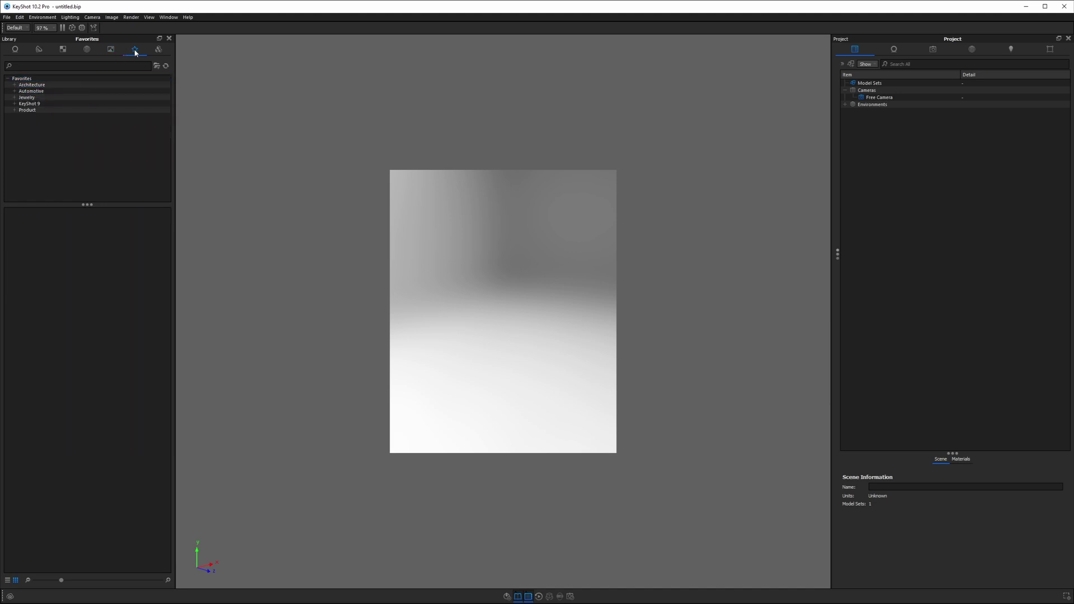
# Hide the Favorites section from the Library window
pyautogui.rightClick(135, 53)
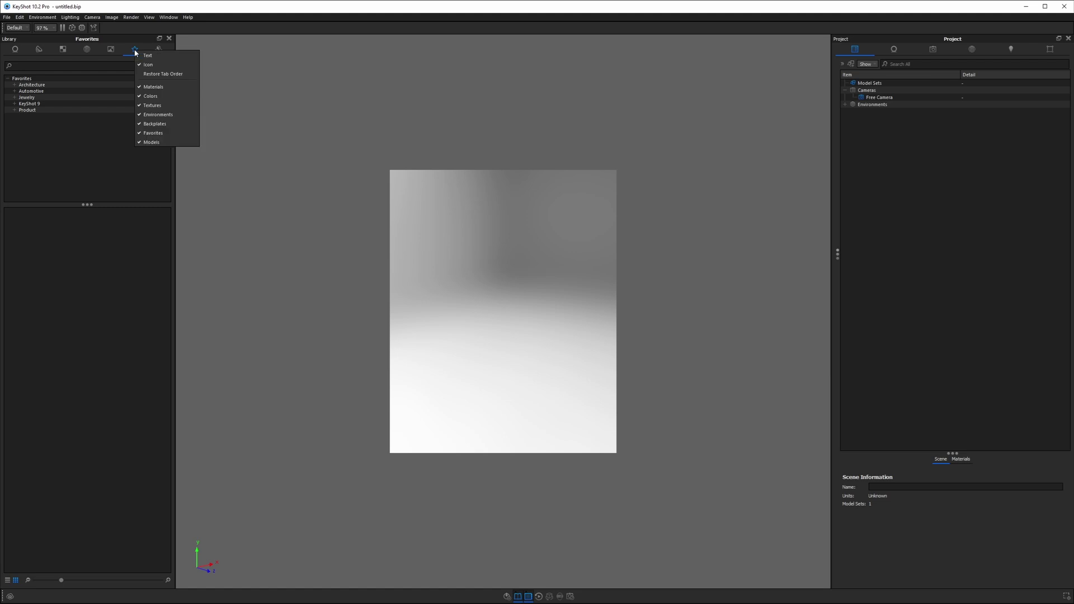
pyautogui.click(155, 134)
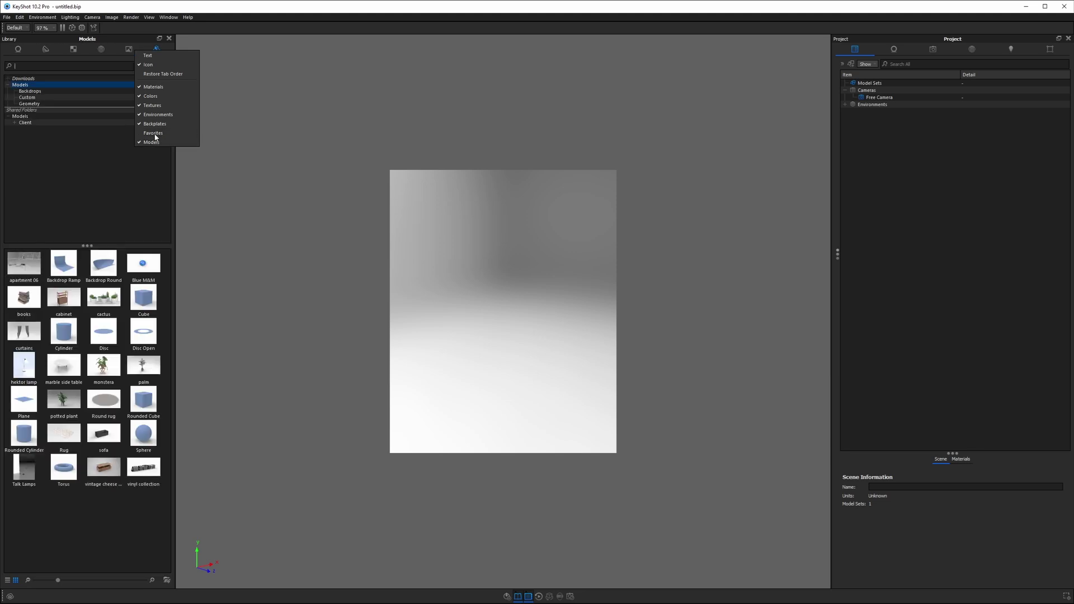
pyautogui.click(295, 156)
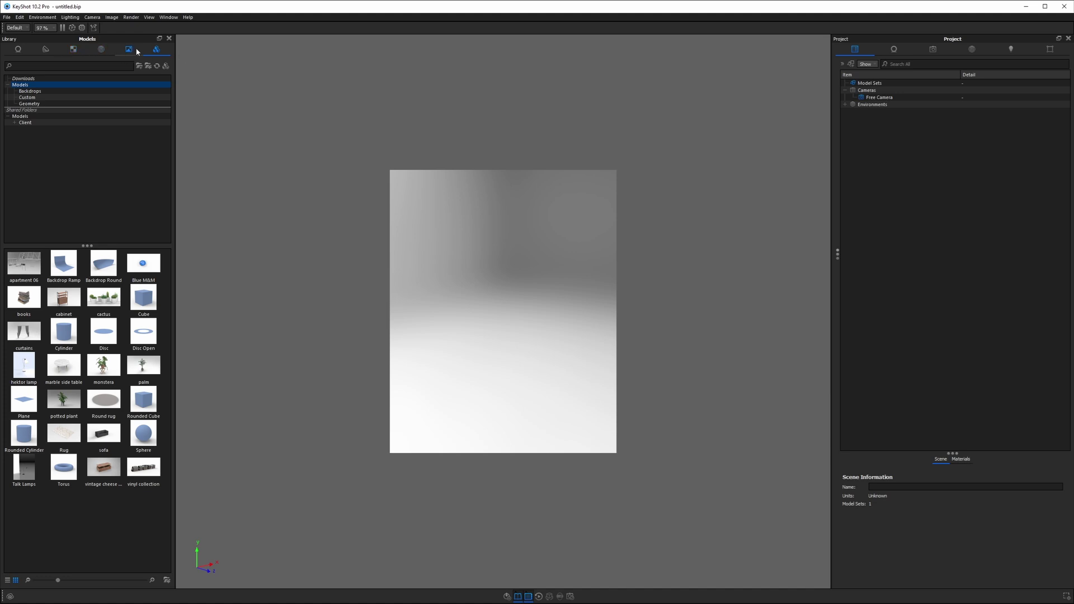
# Show text labels on the Library and Project sections, and hide the icons of the Project sections
pyautogui.rightClick(145, 53)
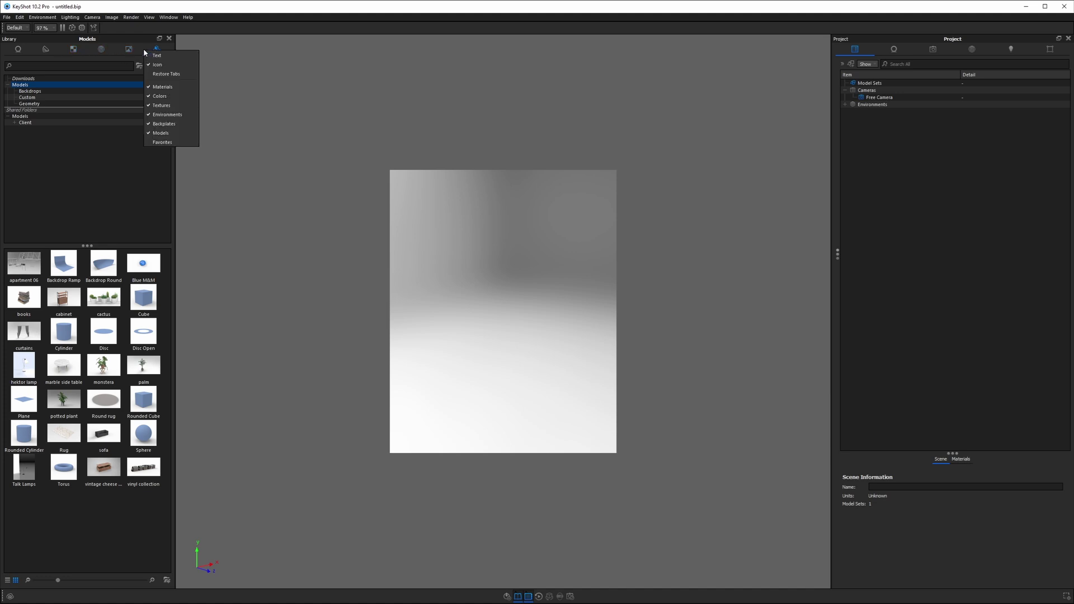
pyautogui.click(156, 55)
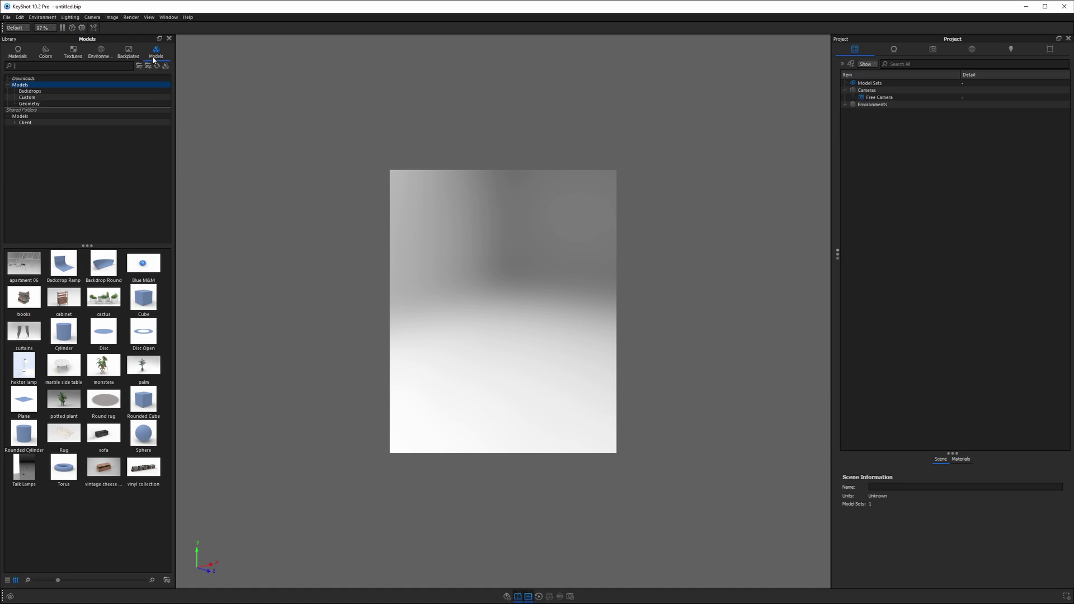
pyautogui.rightClick(907, 49)
pyautogui.click(917, 62)
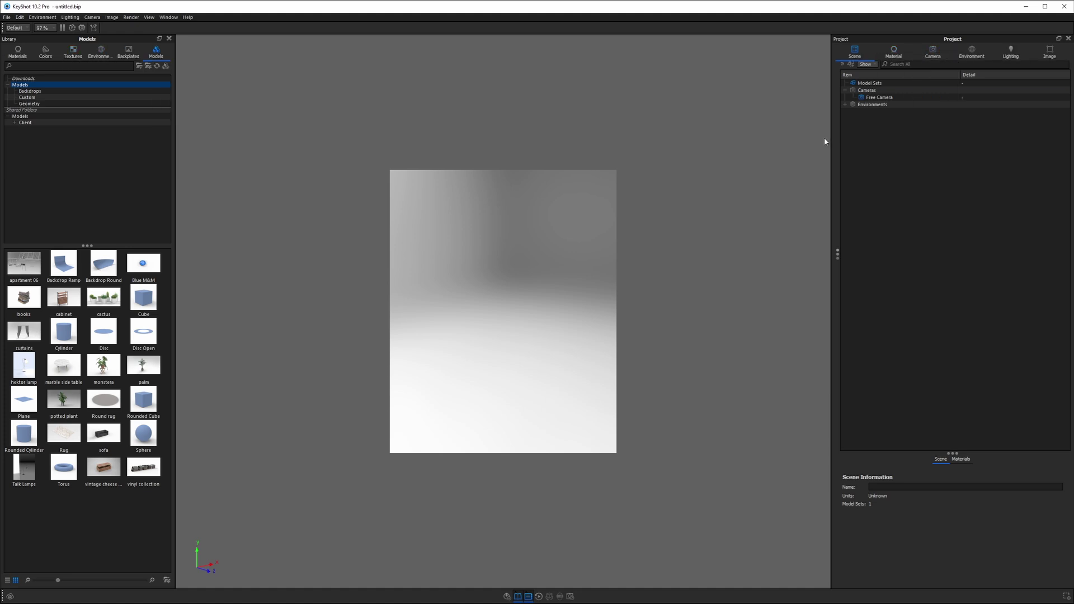
pyautogui.rightClick(877, 52)
pyautogui.click(890, 68)
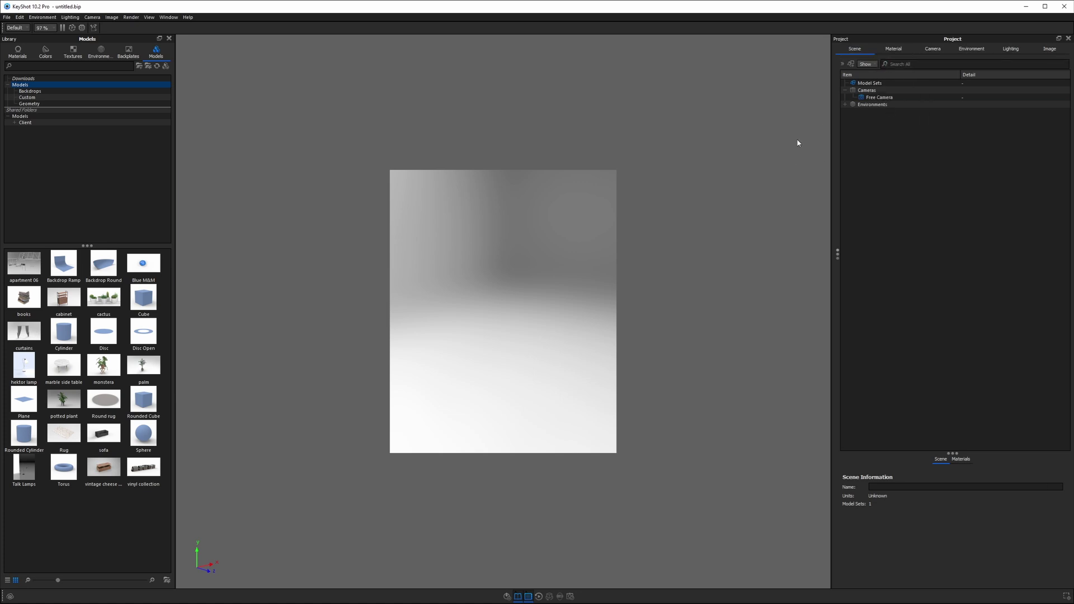
# Restore icon-only section labels in both the Project and Library windows
pyautogui.rightClick(891, 50)
pyautogui.click(905, 56)
pyautogui.rightClick(904, 55)
pyautogui.click(913, 61)
pyautogui.rightClick(136, 49)
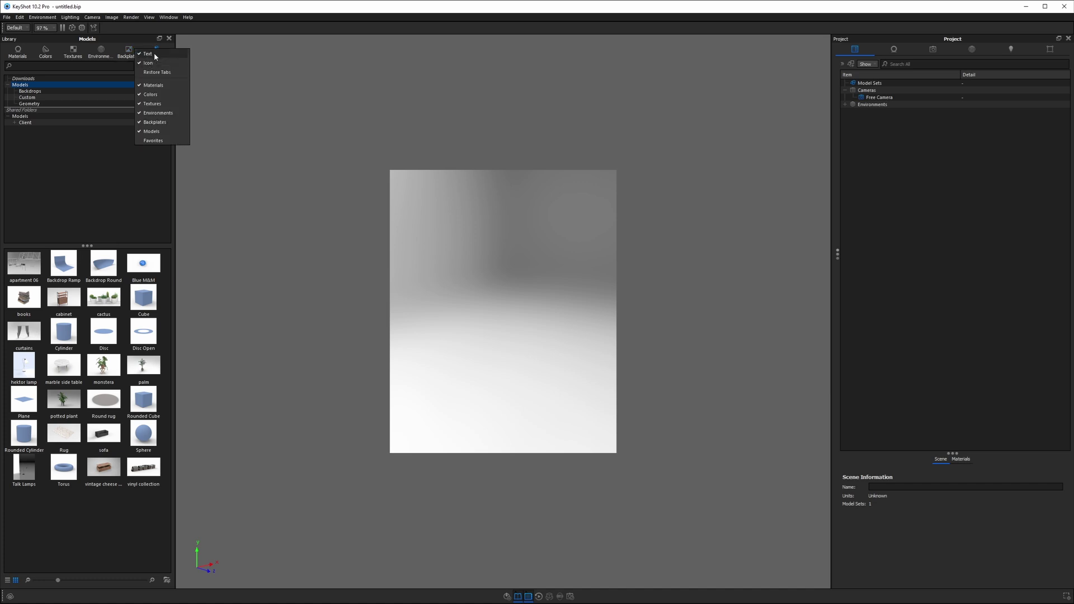
pyautogui.click(156, 57)
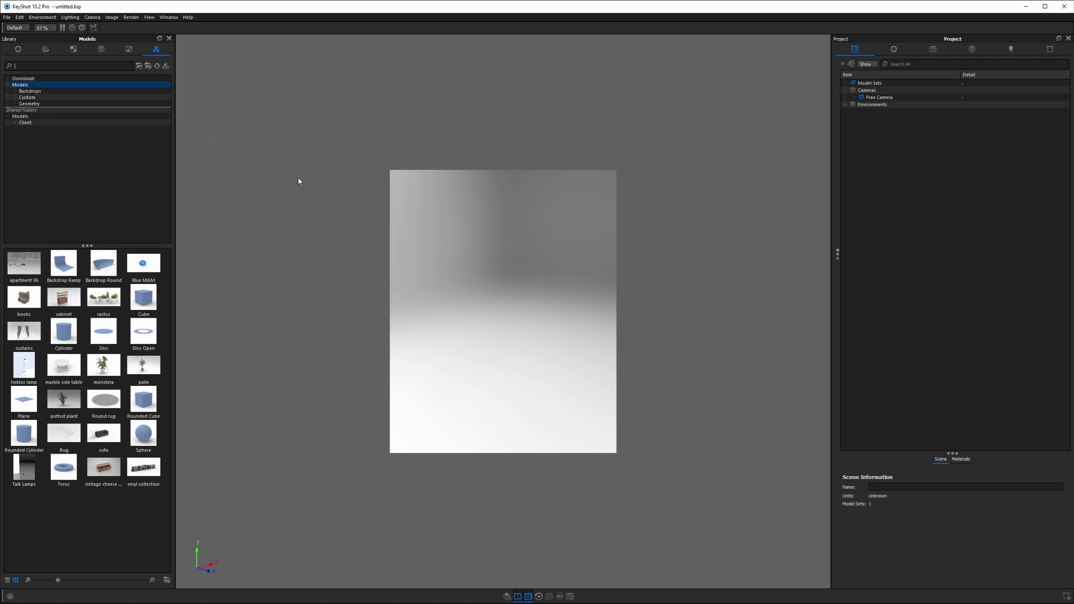
# Display the whole Materials library and enlarge the thumbnail area below the folder tree
pyautogui.click(18, 49)
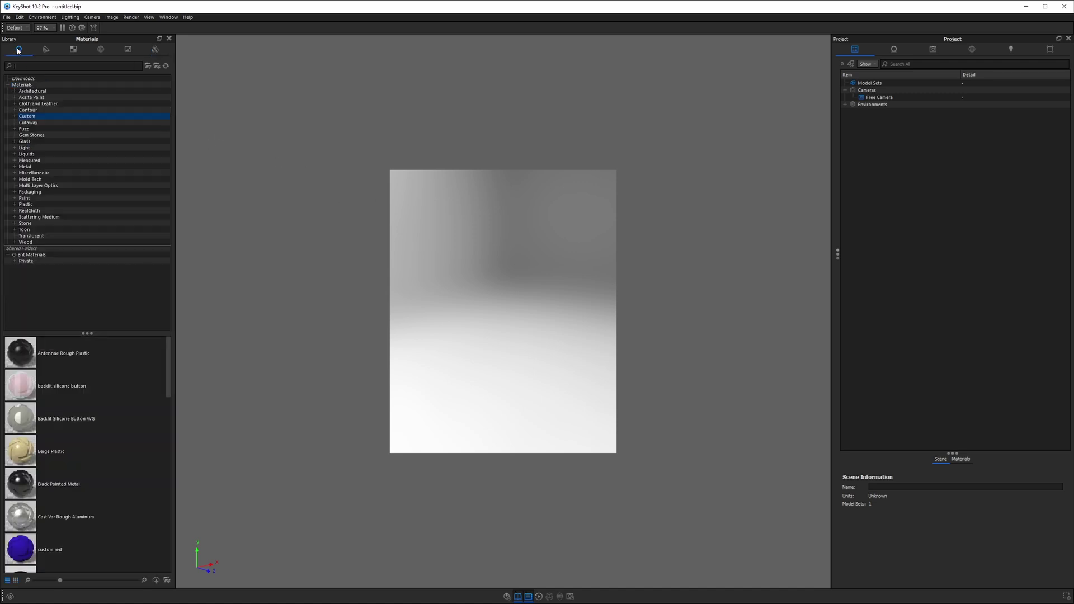
pyautogui.click(31, 86)
pyautogui.moveTo(87, 333); pyautogui.dragTo(86, 280)
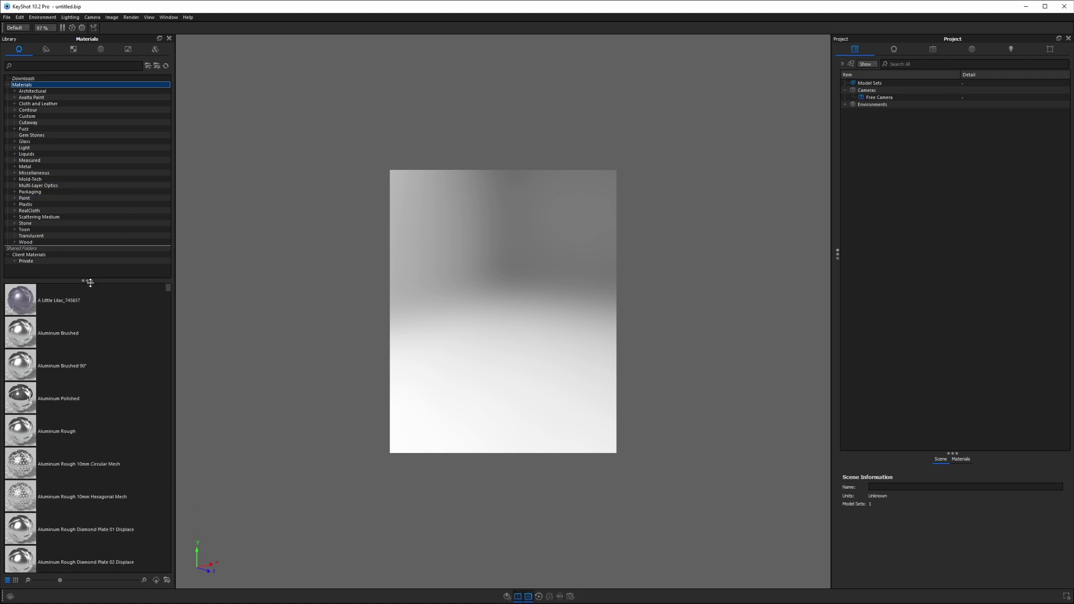
# Show the materials as a thumbnail grid and browse through their previews
pyautogui.click(16, 580)
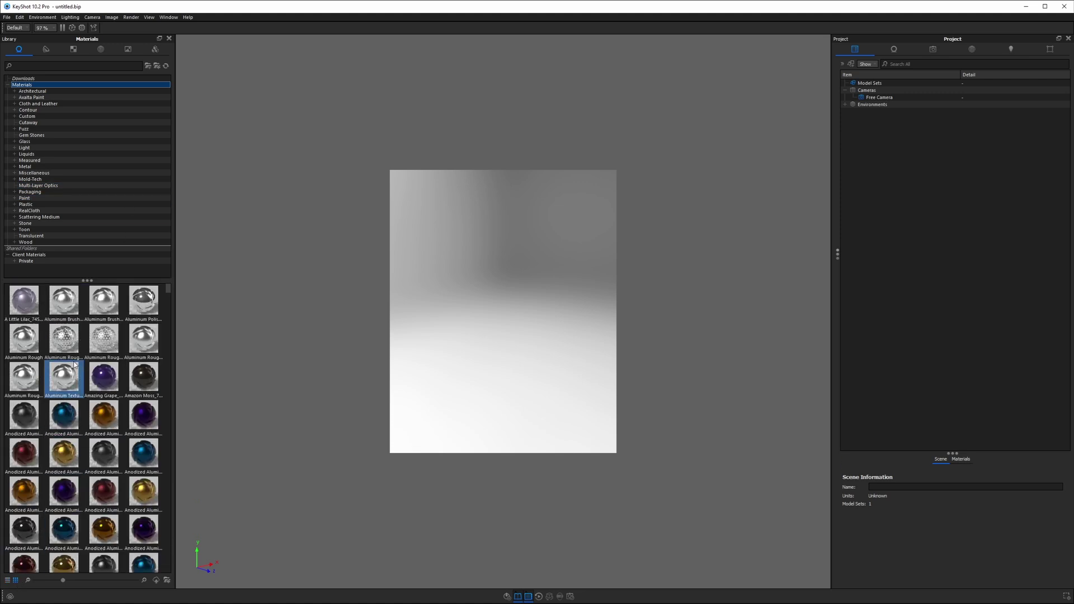
pyautogui.moveTo(74, 362)
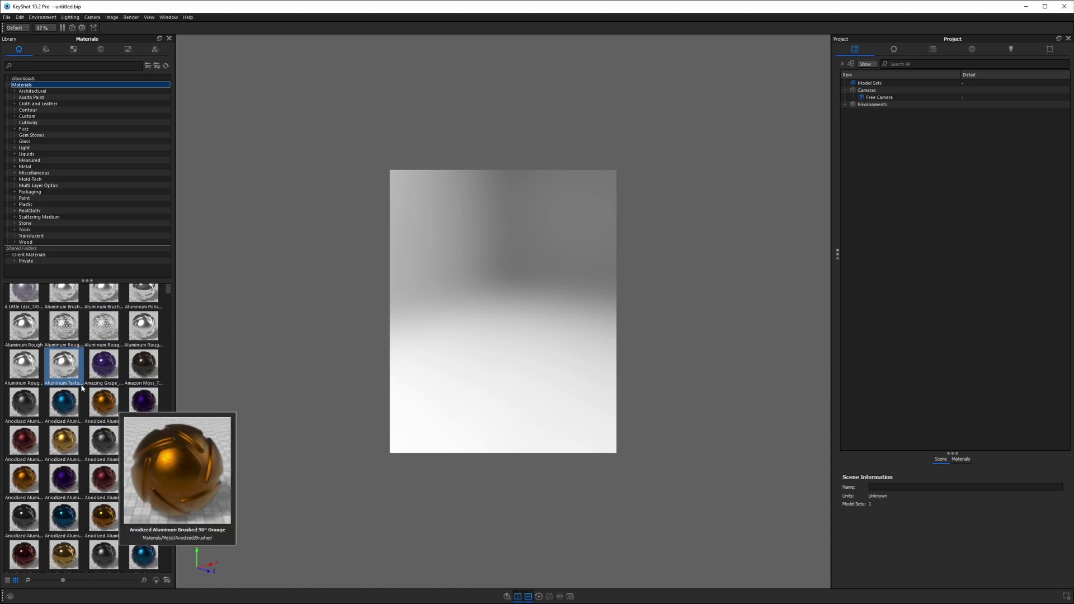
pyautogui.scroll(-1, 112, 428)
pyautogui.scroll(-1, 116, 422)
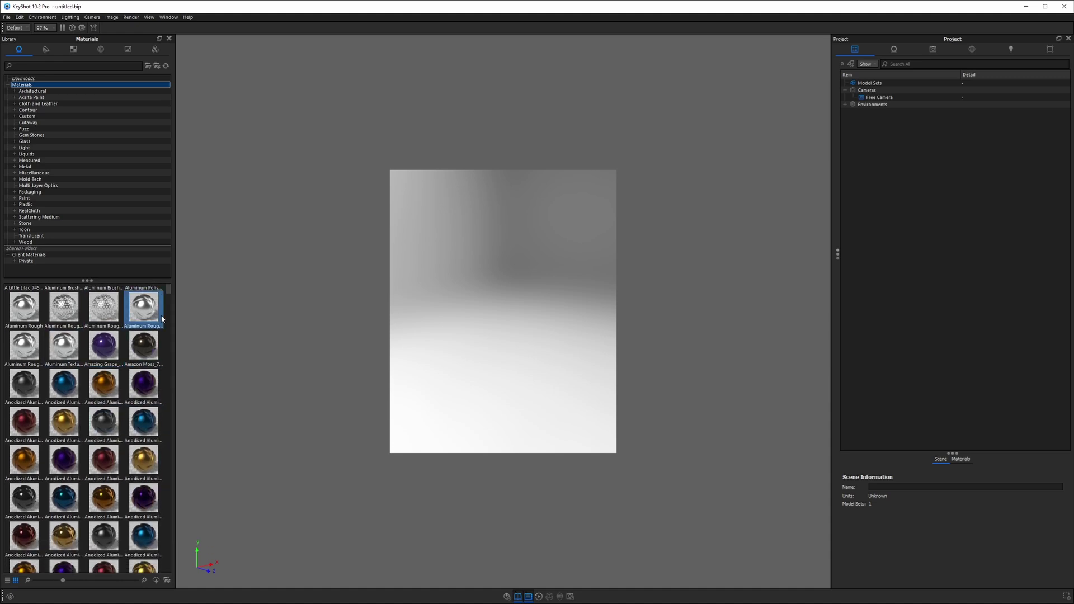
pyautogui.scroll(-1, 108, 414)
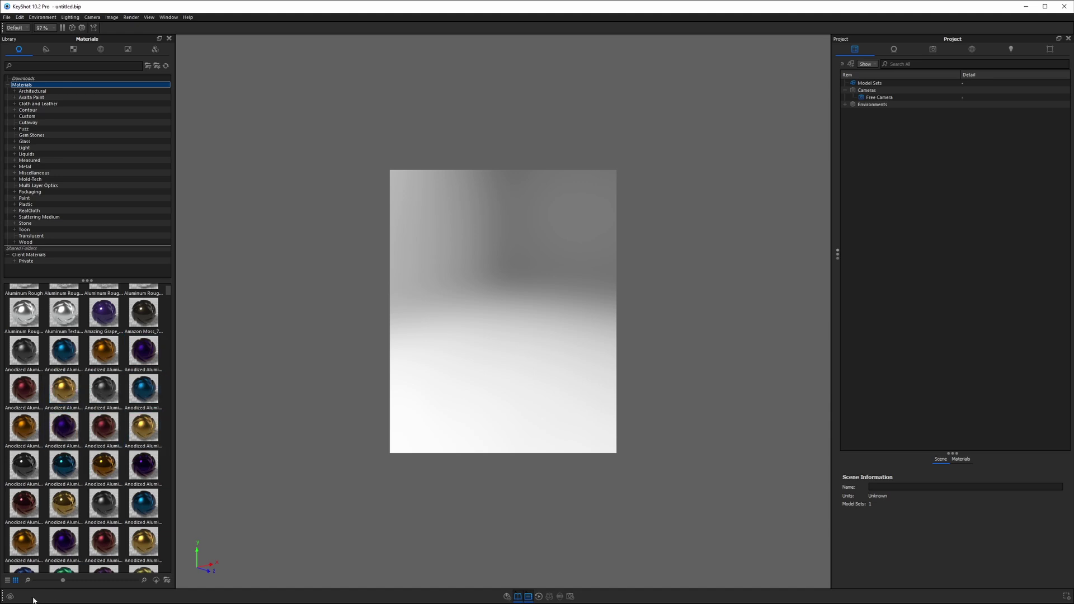
# Switch the materials to the list view, browse them, and slightly reduce the thumbnail size
pyautogui.click(8, 581)
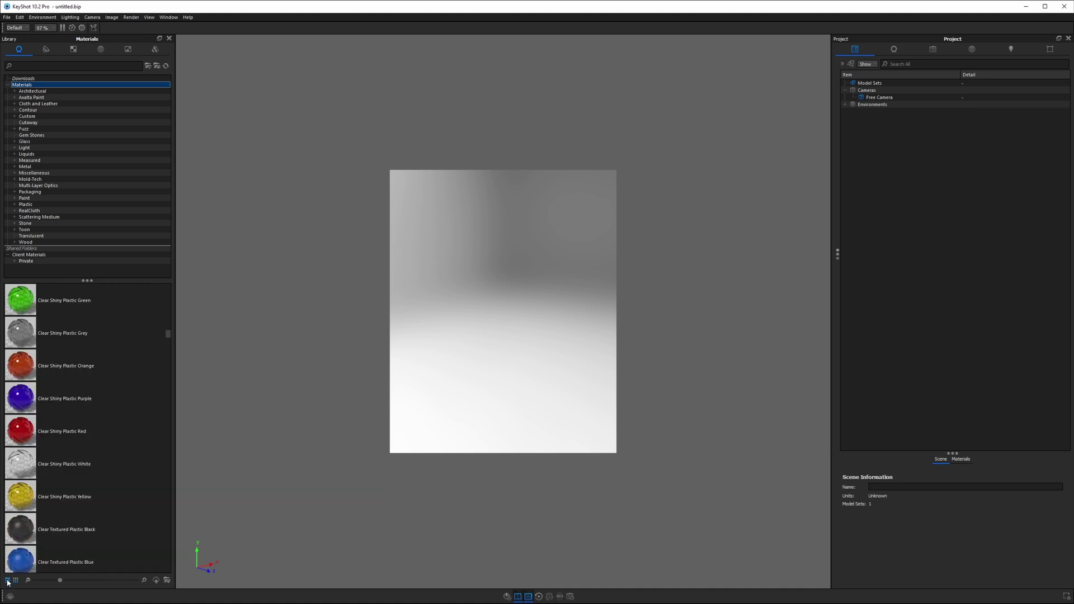
pyautogui.scroll(-6, 162, 358)
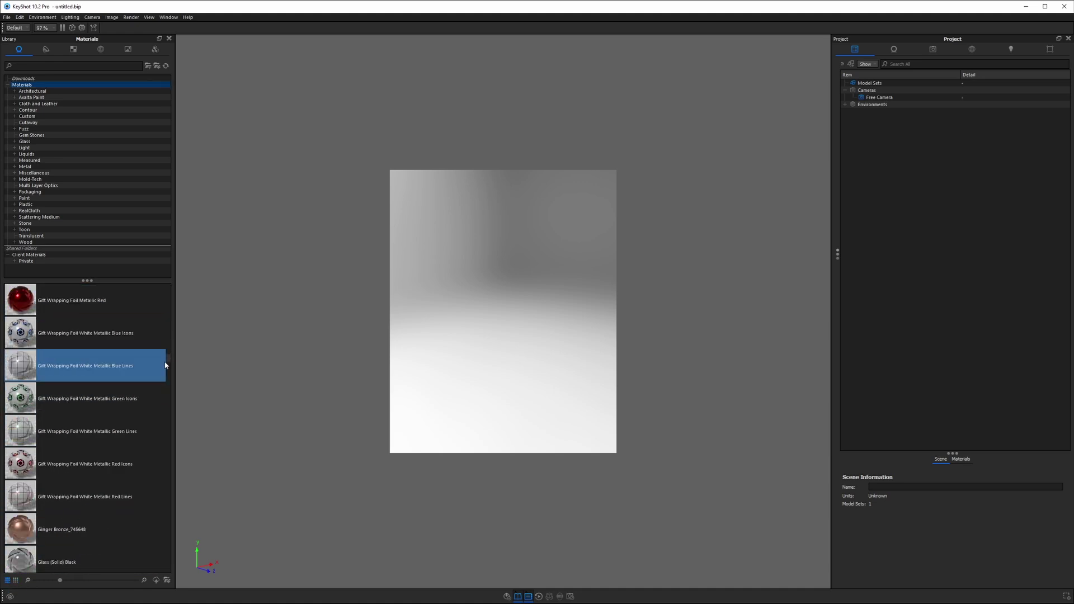
pyautogui.scroll(-3, 162, 349)
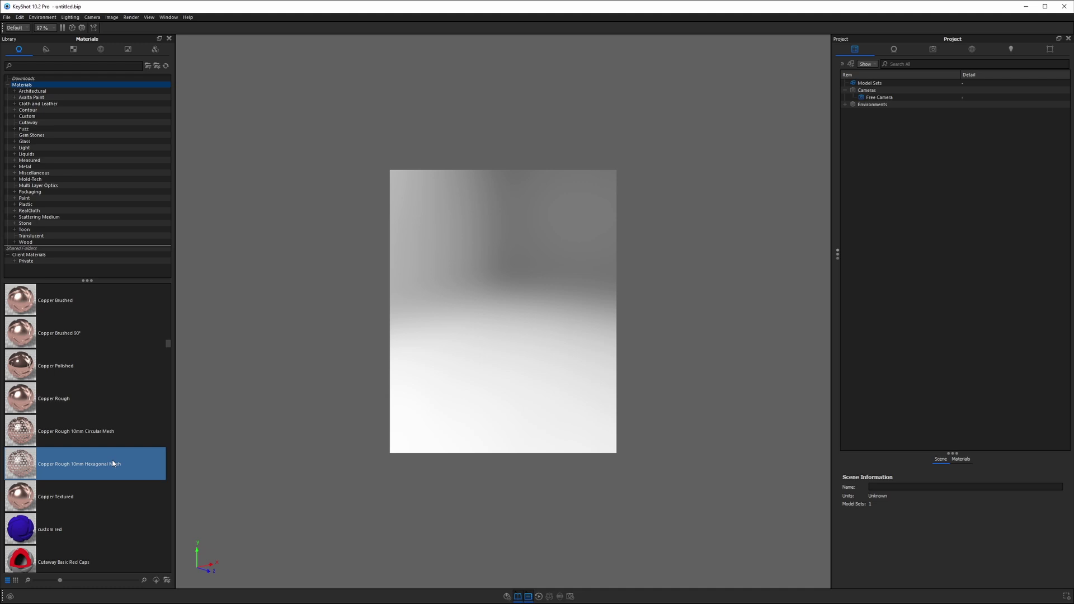
pyautogui.scroll(-2, 115, 456)
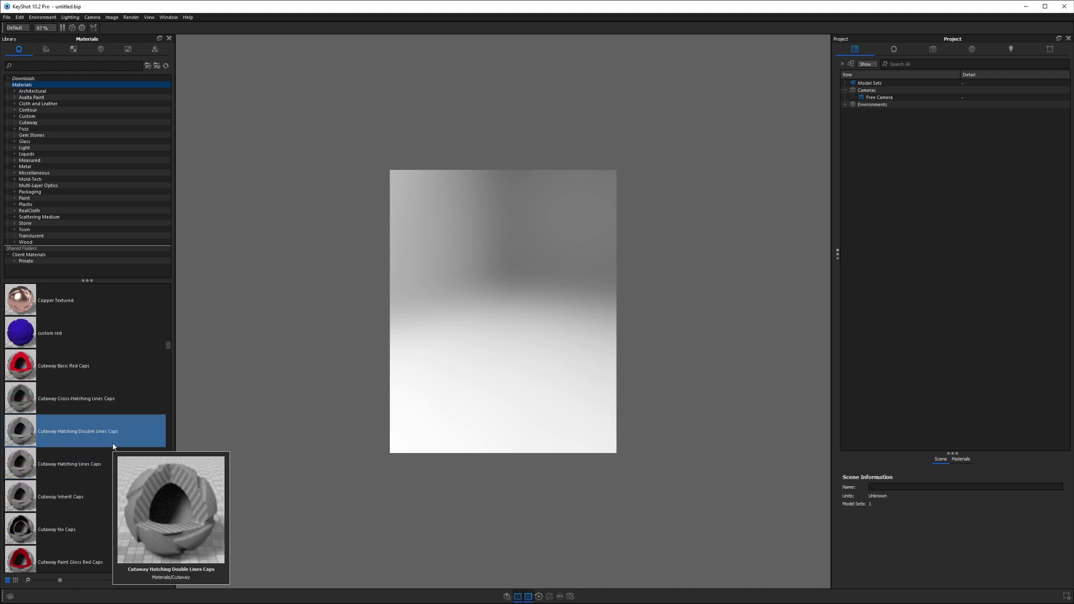
pyautogui.scroll(-2, 123, 491)
pyautogui.moveTo(60, 582)
pyautogui.mouseDown()
pyautogui.moveTo(104, 581)
pyautogui.moveTo(59, 578)
pyautogui.mouseUp()
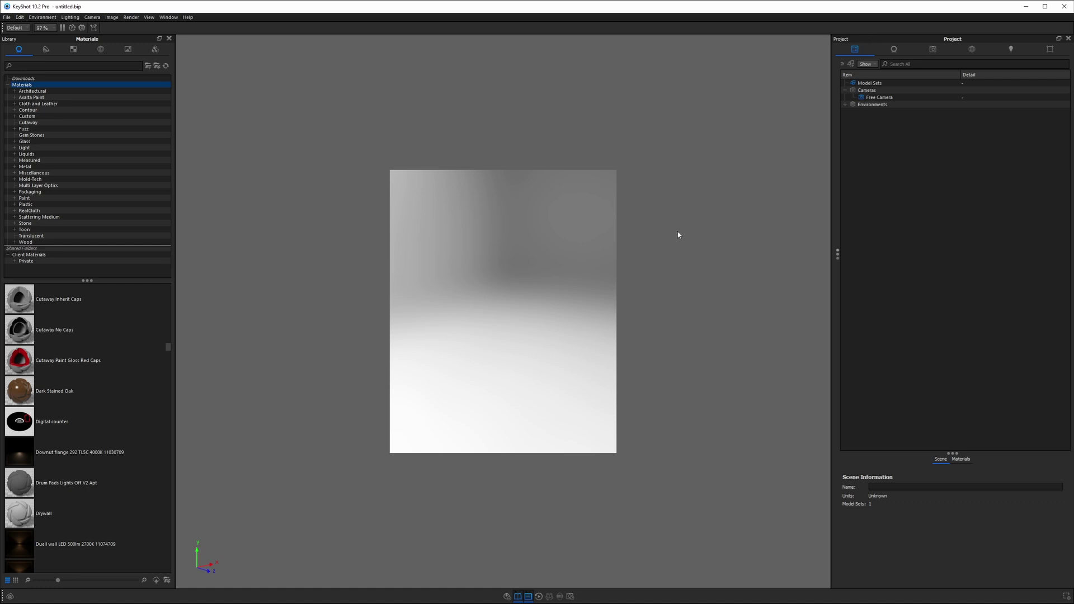
# Narrow the Library window, open the Studios window, enlarge it, and dock it on the outer side of the Project window
pyautogui.moveTo(175, 100); pyautogui.dragTo(153, 97)
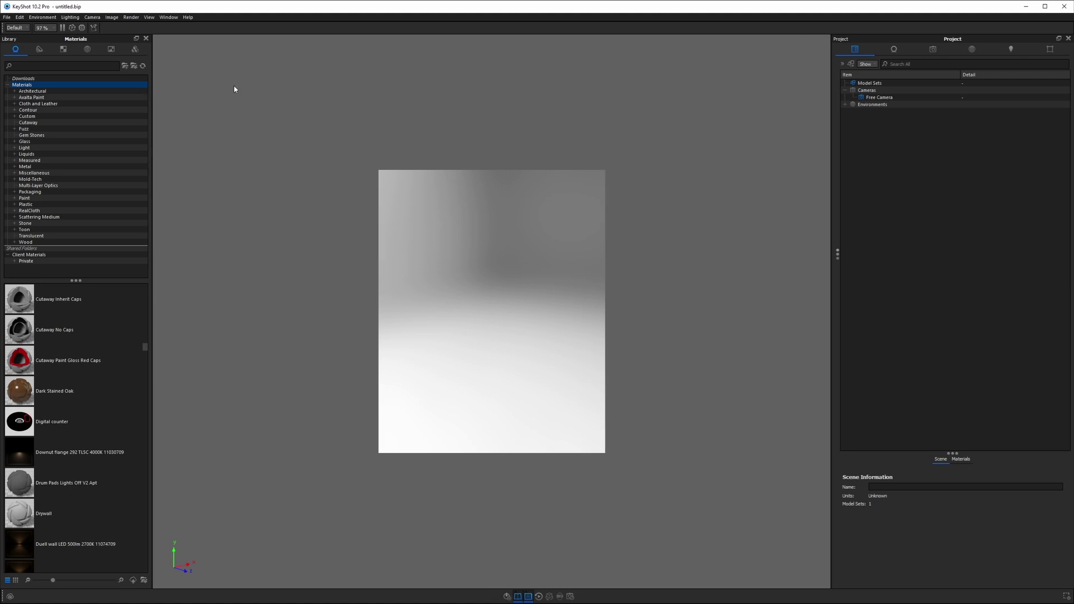
pyautogui.click(168, 17)
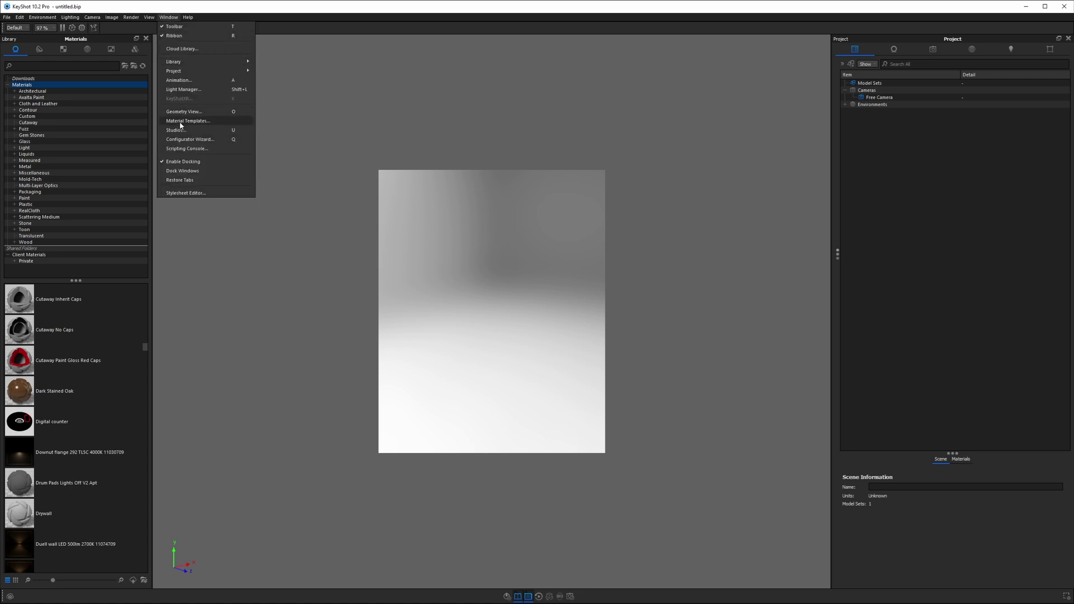
pyautogui.click(237, 129)
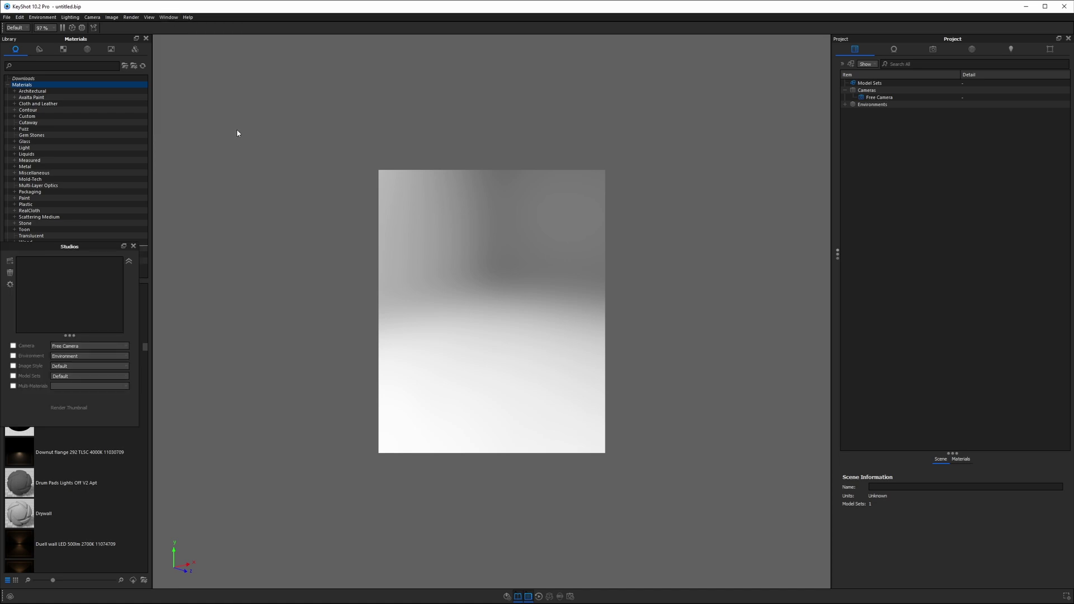
pyautogui.moveTo(67, 246); pyautogui.dragTo(716, 86)
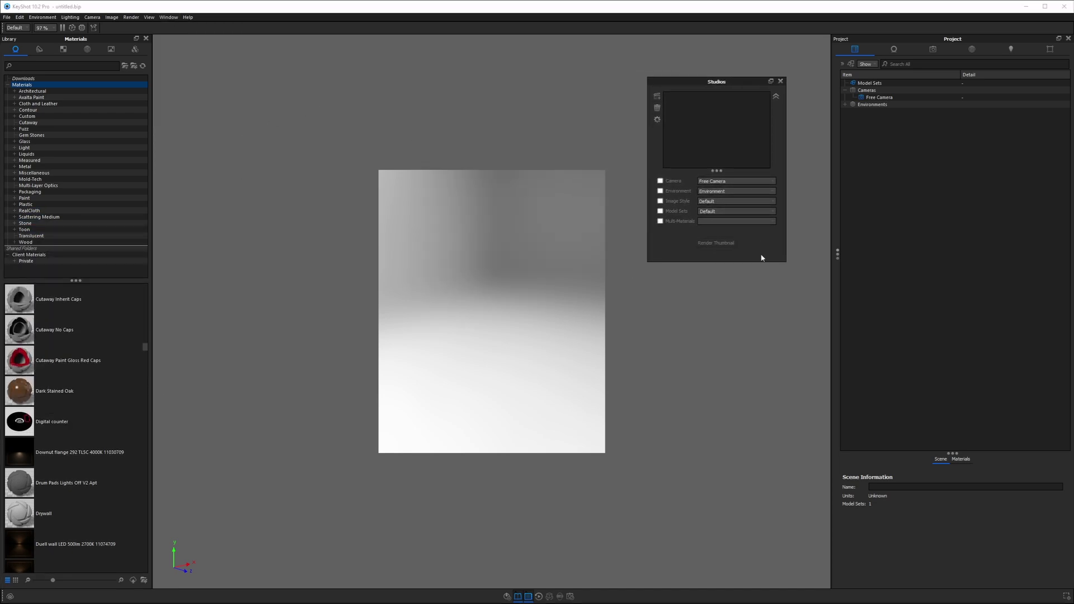
pyautogui.moveTo(783, 261); pyautogui.dragTo(812, 439)
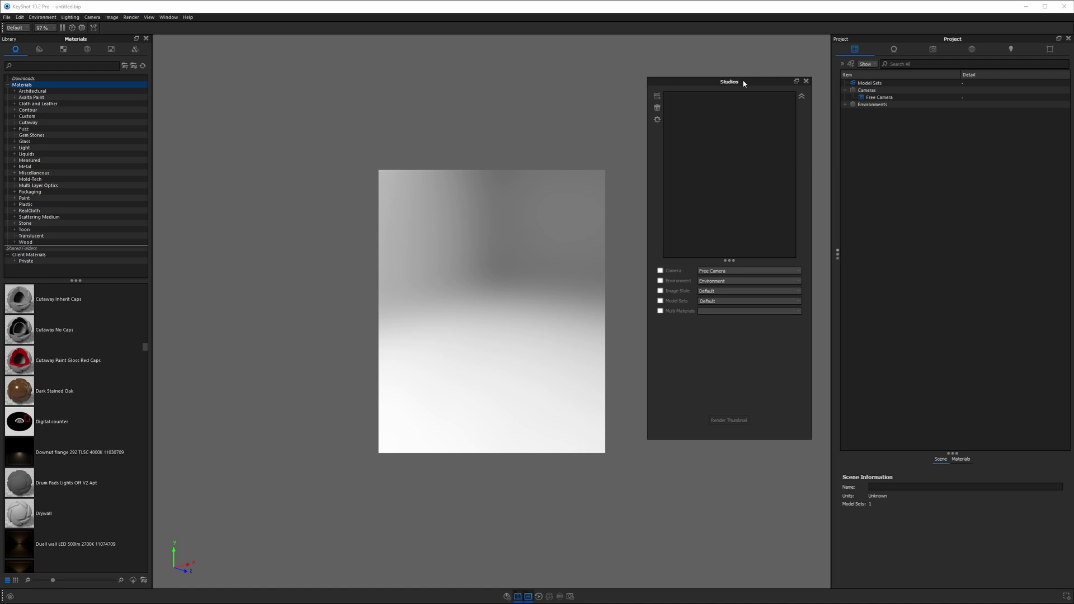
pyautogui.moveTo(743, 83); pyautogui.dragTo(1039, 93)
pyautogui.moveTo(979, 207); pyautogui.dragTo(764, 213)
pyautogui.moveTo(945, 210); pyautogui.dragTo(954, 208)
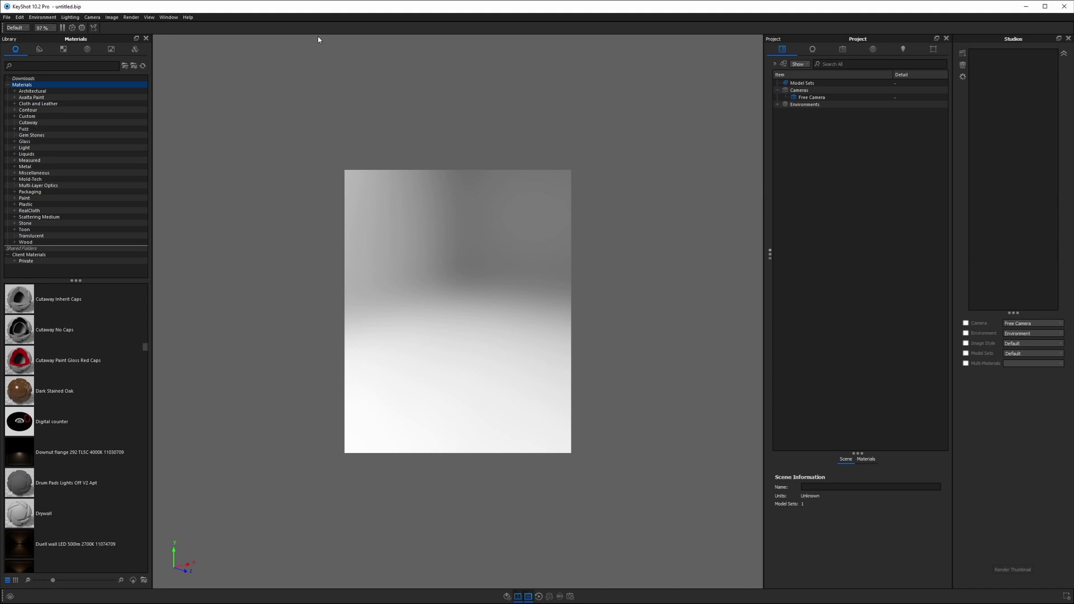
# Open the Geometry View, enlarge its window, and dock it between the Library and the real-time view
pyautogui.click(168, 16)
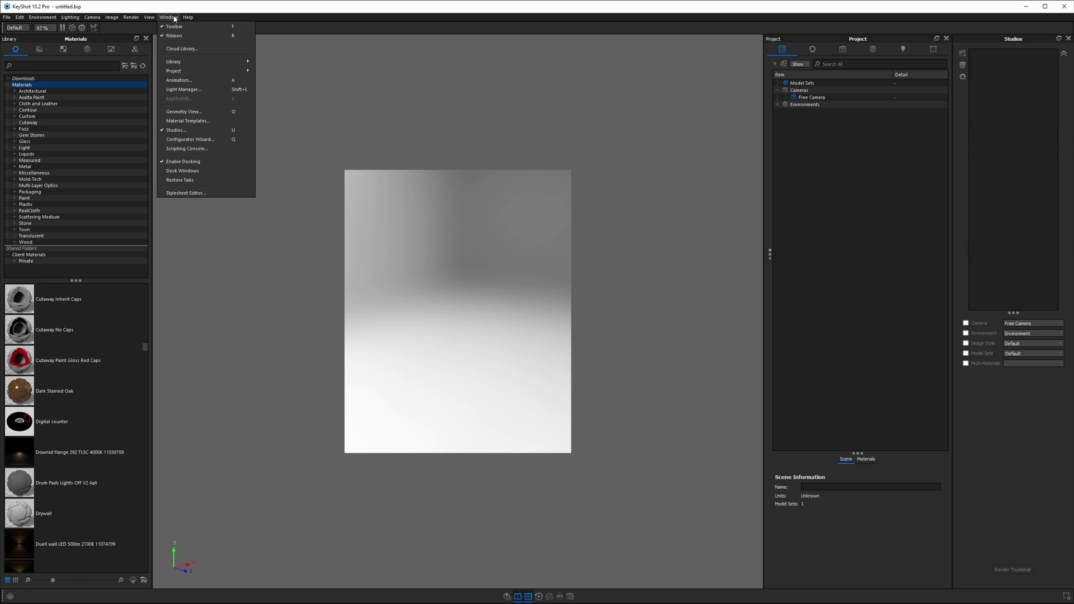
pyautogui.click(187, 111)
pyautogui.moveTo(98, 233); pyautogui.dragTo(402, 66)
pyautogui.moveTo(438, 248); pyautogui.dragTo(623, 379)
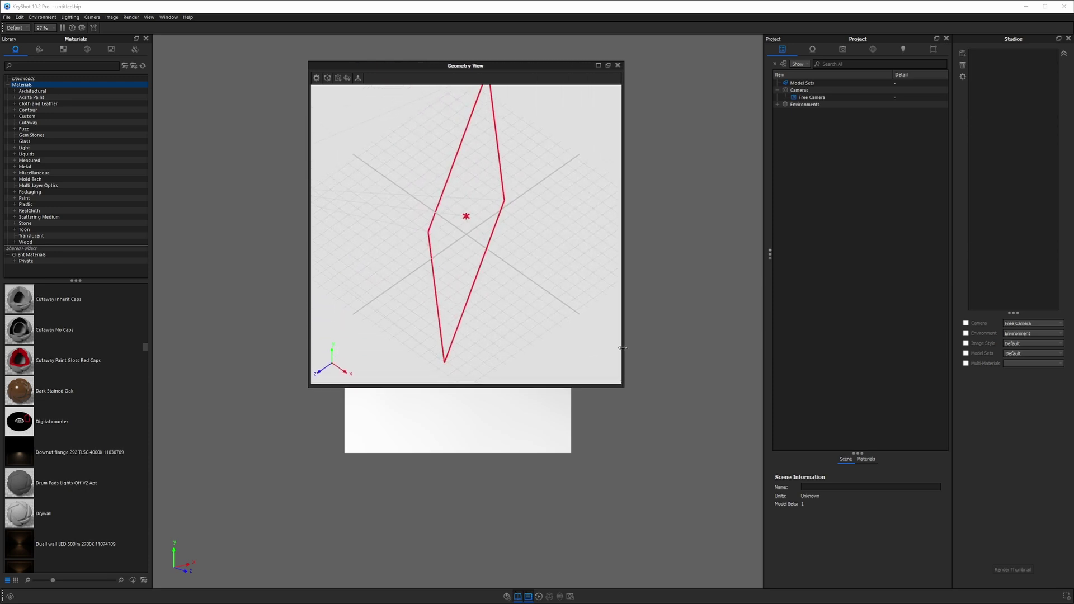
pyautogui.moveTo(533, 66); pyautogui.dragTo(157, 256)
pyautogui.moveTo(150, 255); pyautogui.dragTo(150, 255)
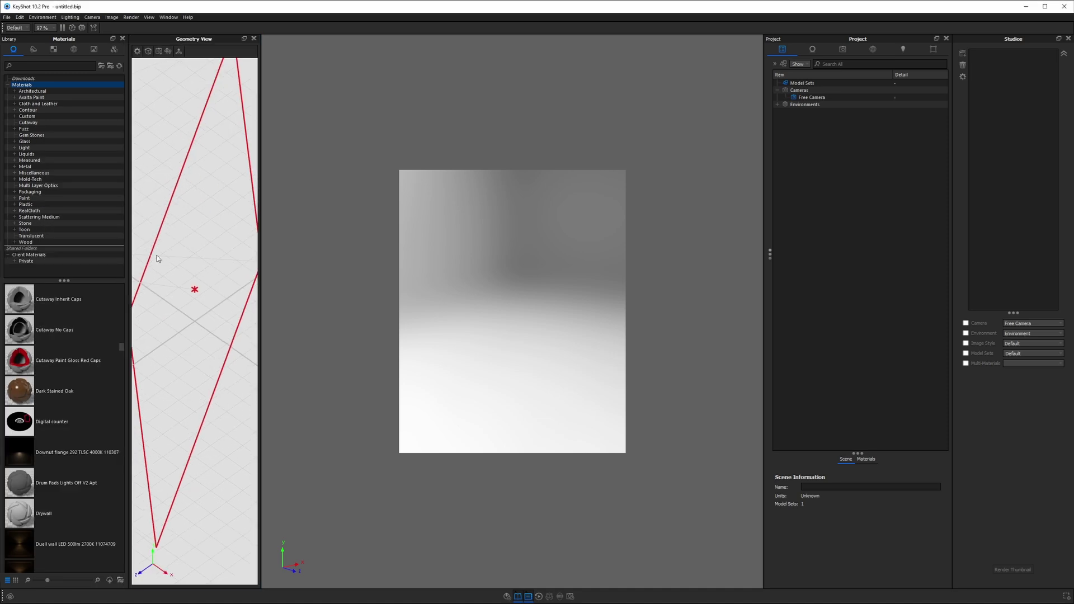
# Stack the Geometry View with the Library as one widened tabbed window and switch between the two
pyautogui.moveTo(185, 44); pyautogui.dragTo(71, 153)
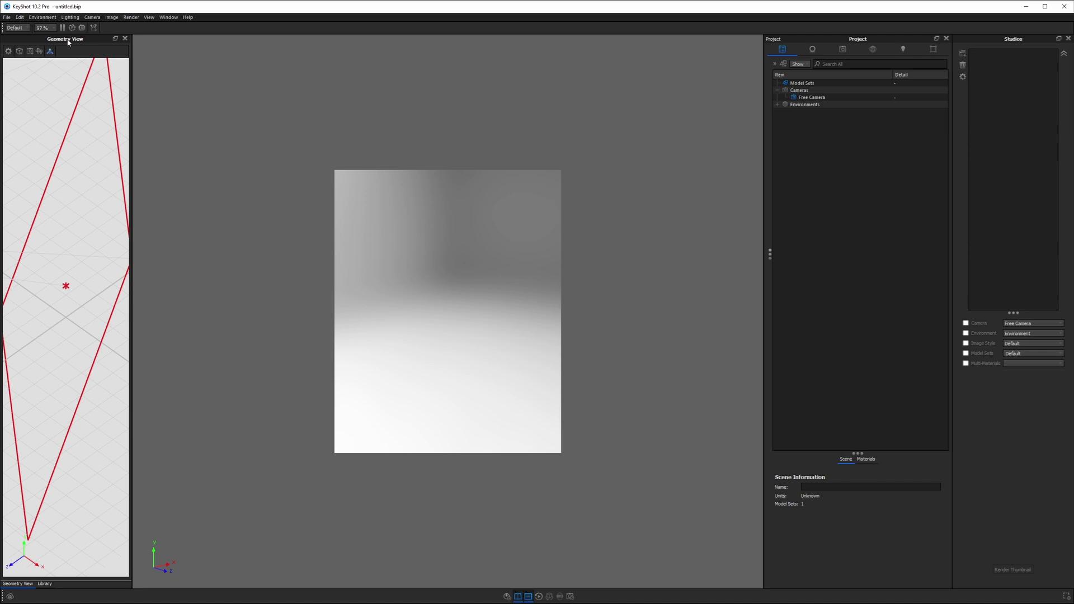
pyautogui.moveTo(132, 100); pyautogui.dragTo(234, 165)
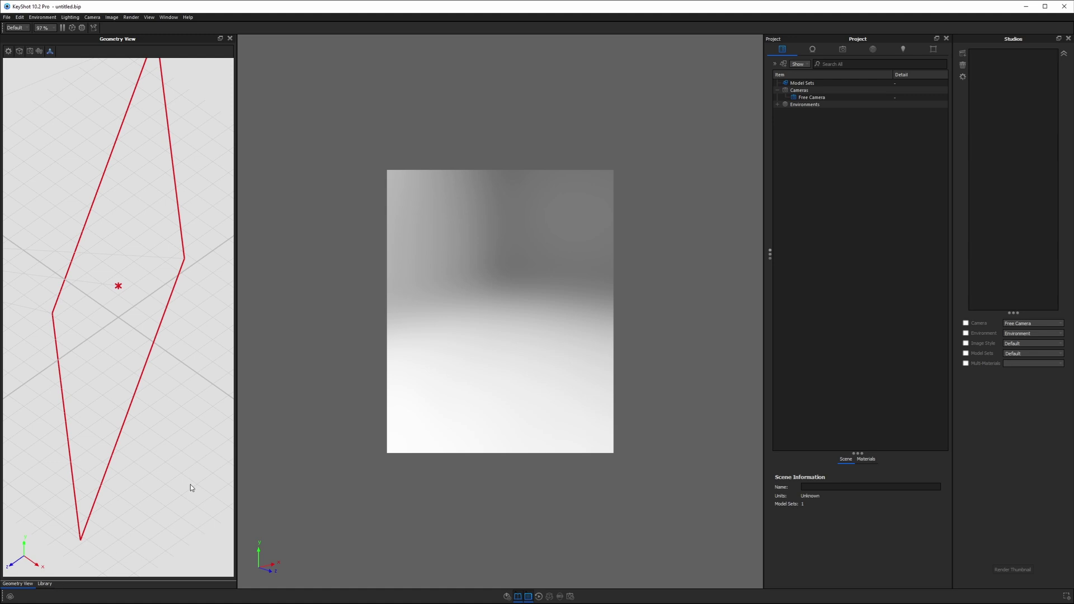
pyautogui.moveTo(237, 248); pyautogui.dragTo(291, 248)
pyautogui.scroll(-2, 196, 291)
pyautogui.scroll(-2, 195, 292)
pyautogui.moveTo(195, 292); pyautogui.dragTo(126, 298)
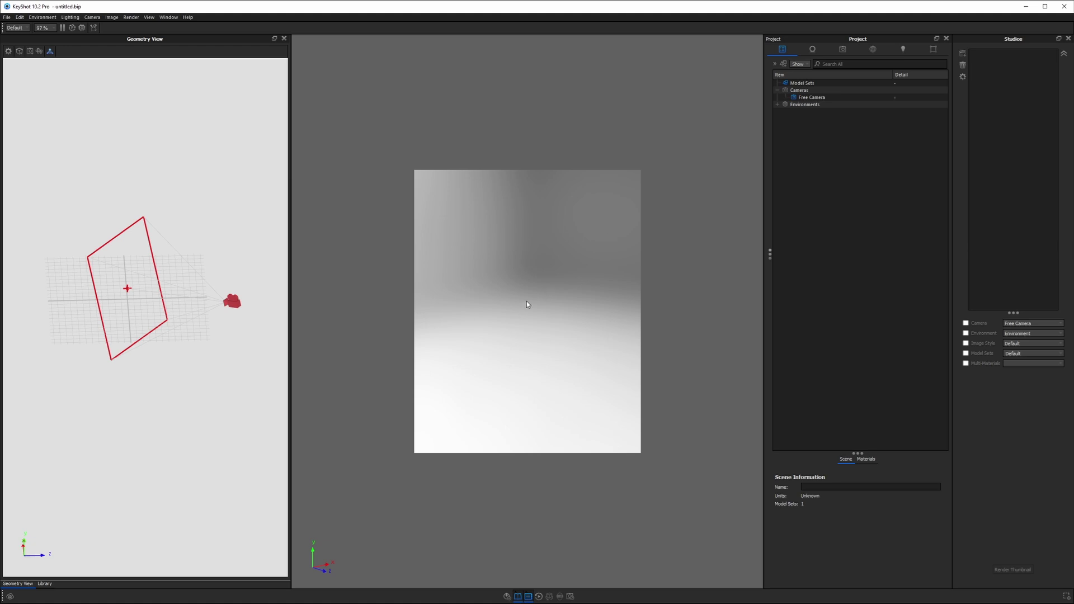
pyautogui.scroll(5, 141, 274)
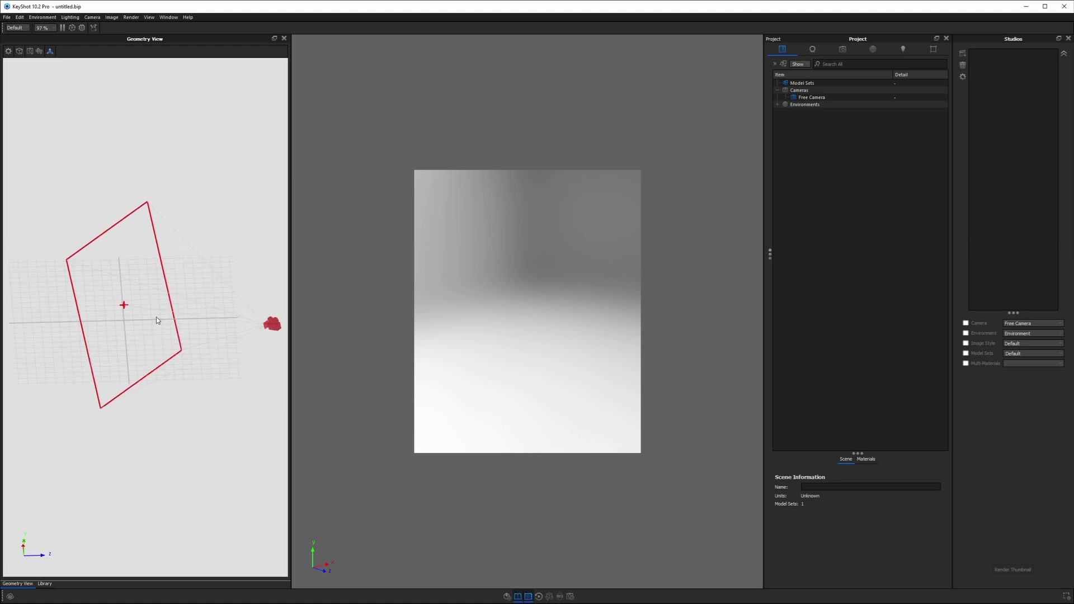
pyautogui.click(45, 585)
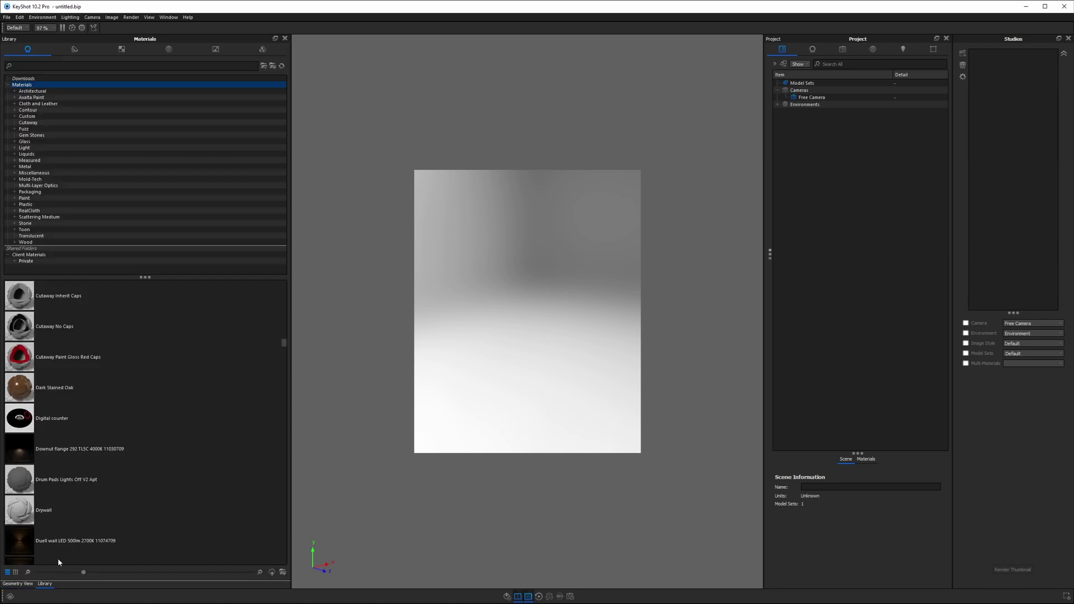
pyautogui.click(27, 585)
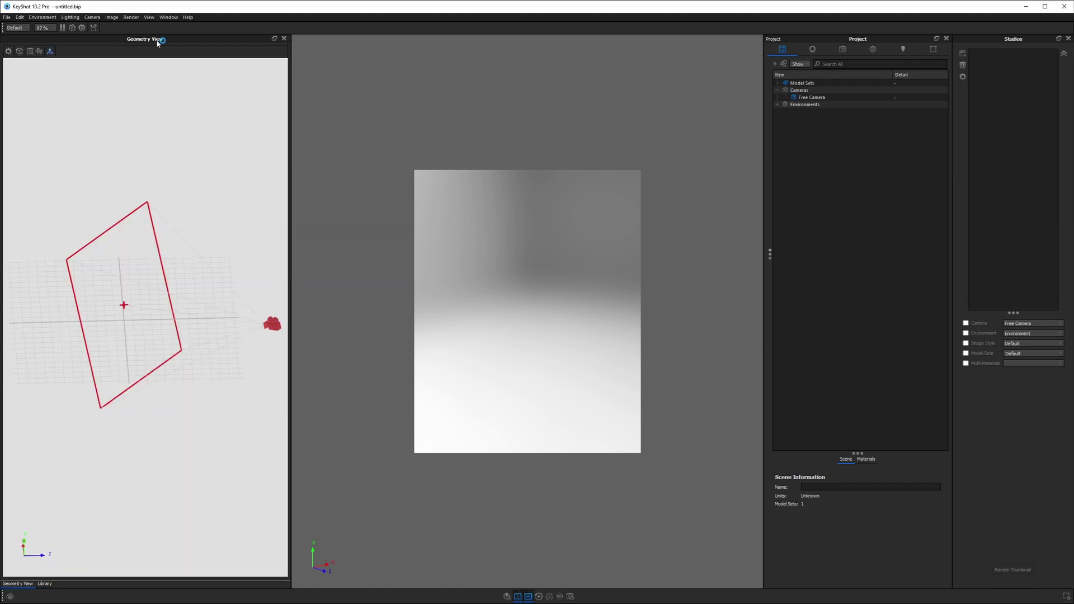
# Regroup the Geometry View with the Project window, widen that window, and narrow the Library
pyautogui.moveTo(161, 39); pyautogui.dragTo(828, 174)
pyautogui.click(809, 583)
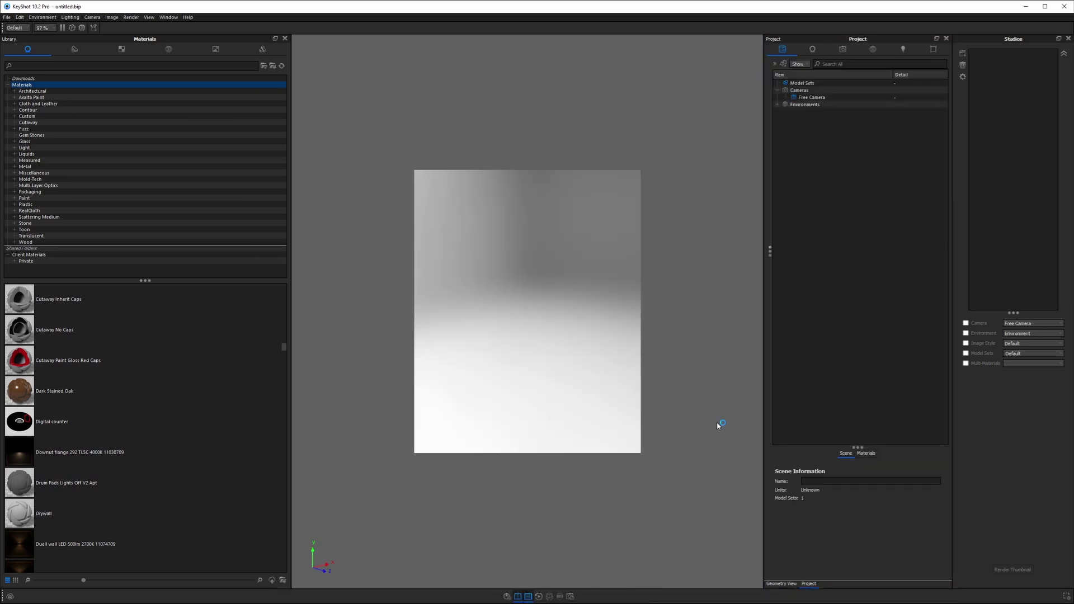
pyautogui.click(780, 584)
pyautogui.moveTo(763, 262); pyautogui.dragTo(667, 261)
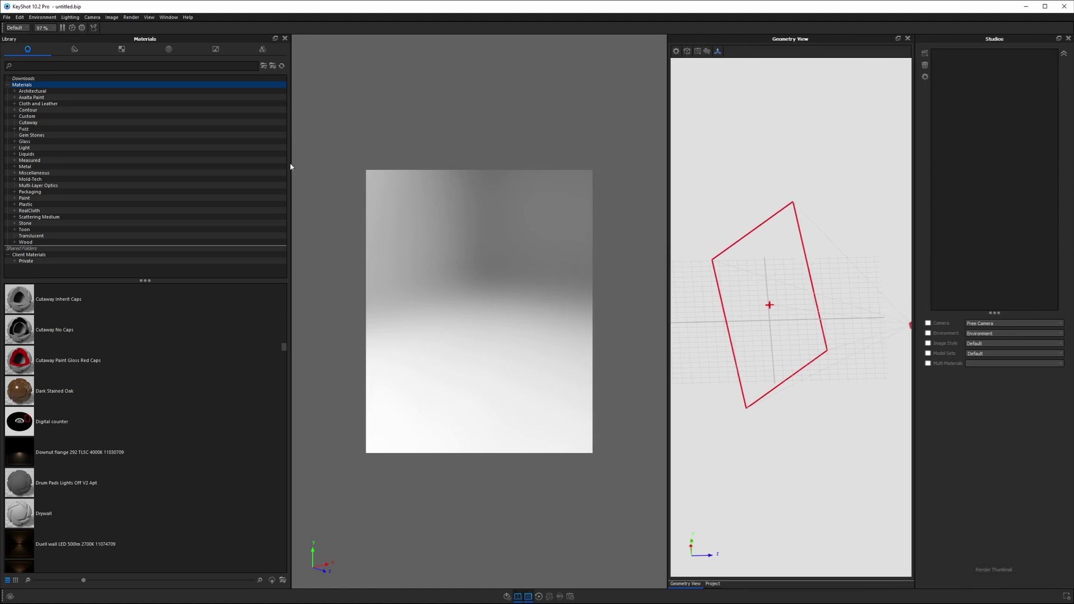
pyautogui.moveTo(290, 163); pyautogui.dragTo(148, 161)
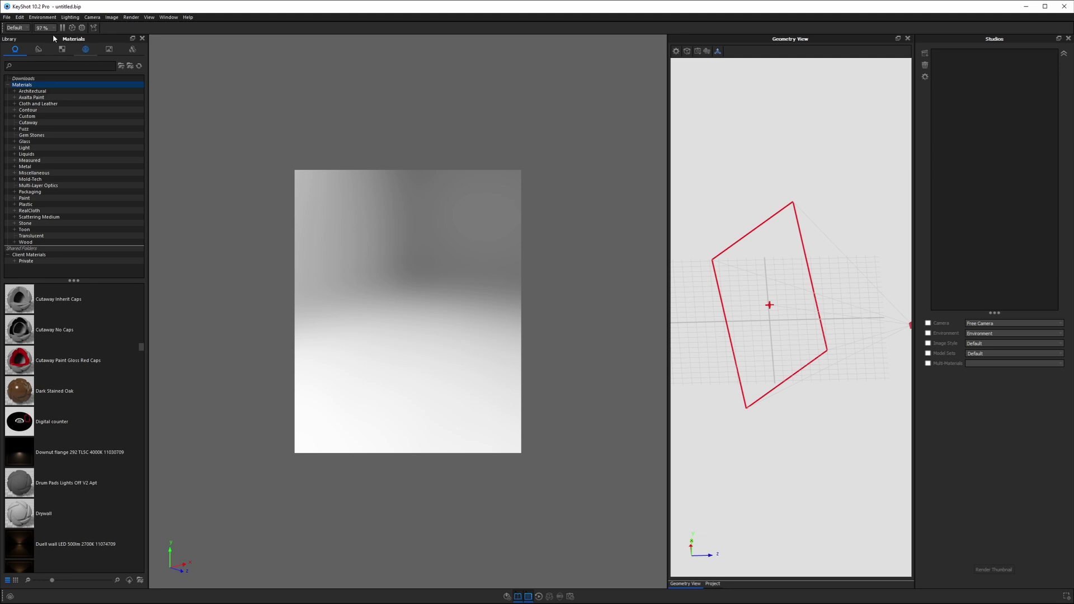
# Open the interface preferences and review the available font sizes
pyautogui.click(7, 17)
pyautogui.click(19, 17)
pyautogui.click(20, 17)
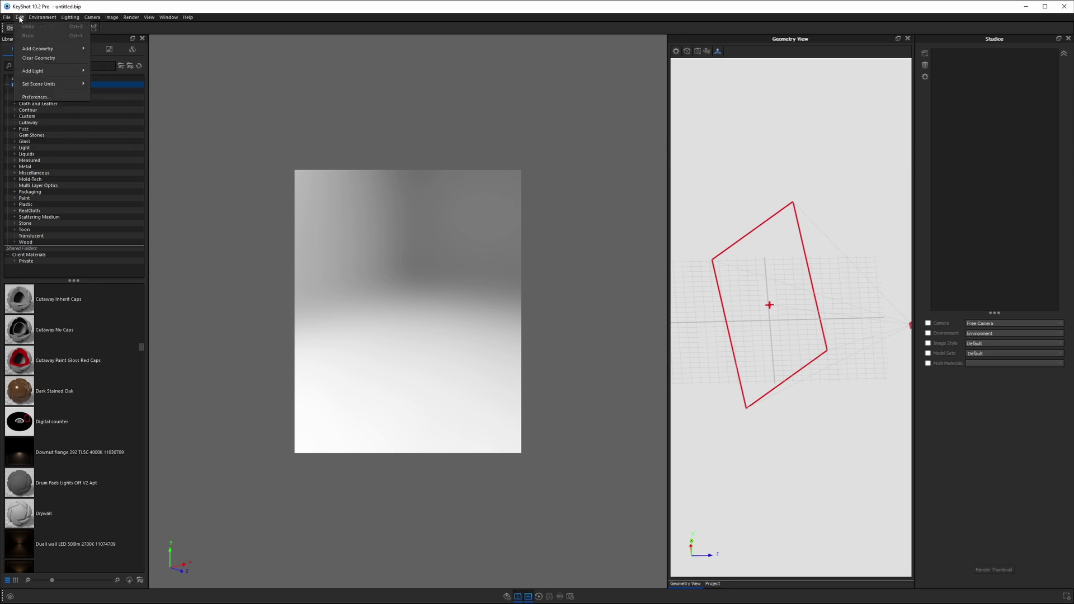
pyautogui.click(36, 97)
pyautogui.moveTo(665, 277); pyautogui.dragTo(464, 101)
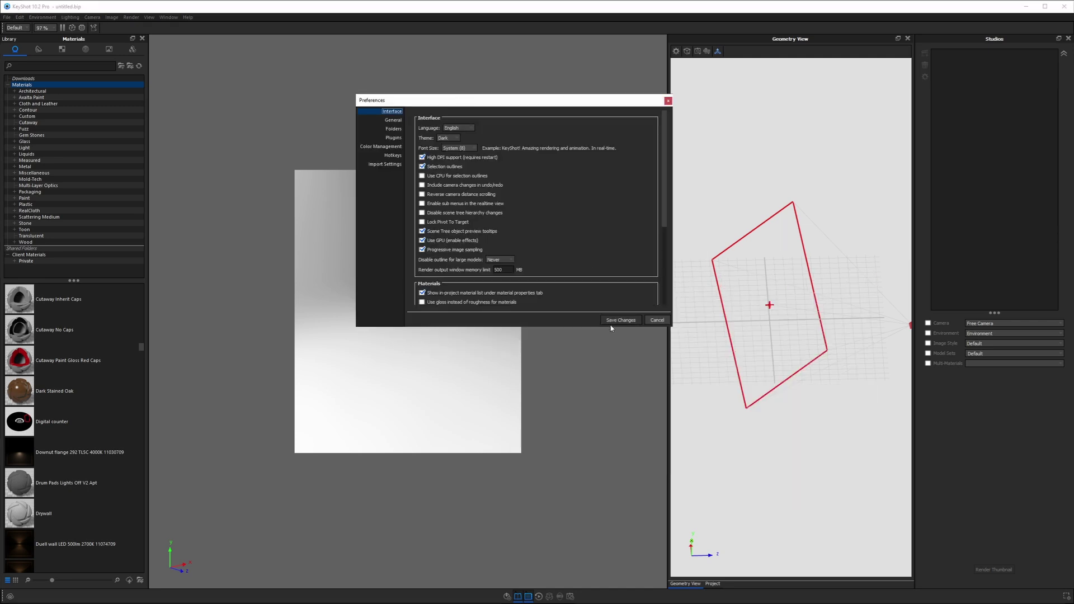
pyautogui.click(458, 148)
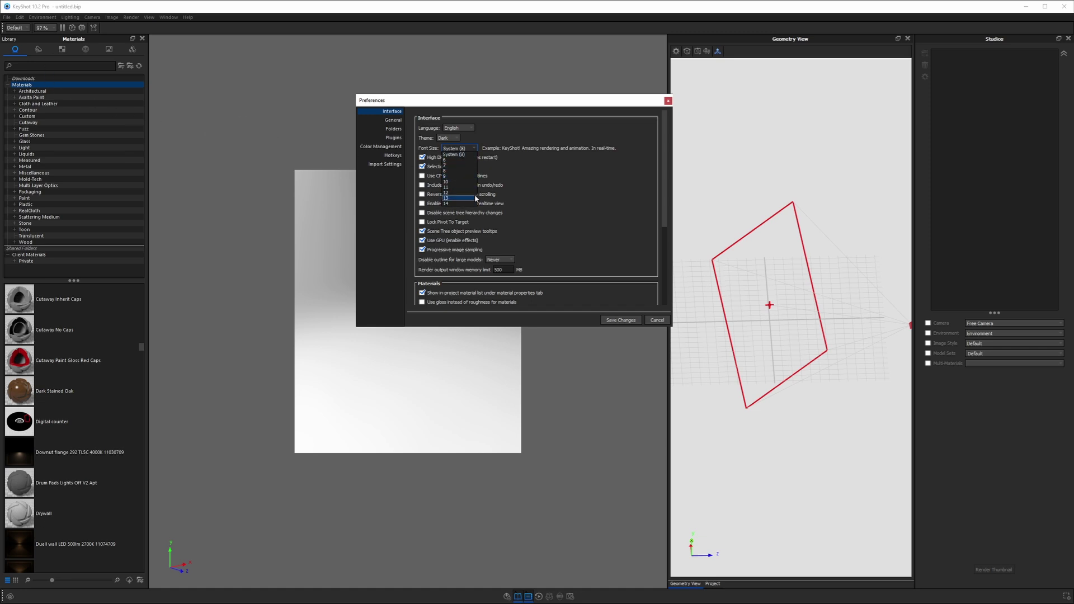
pyautogui.click(494, 121)
# Try the Light interface theme, switch back to Dark, and close the preferences without saving
pyautogui.click(458, 139)
pyautogui.click(455, 148)
pyautogui.click(448, 138)
pyautogui.click(447, 144)
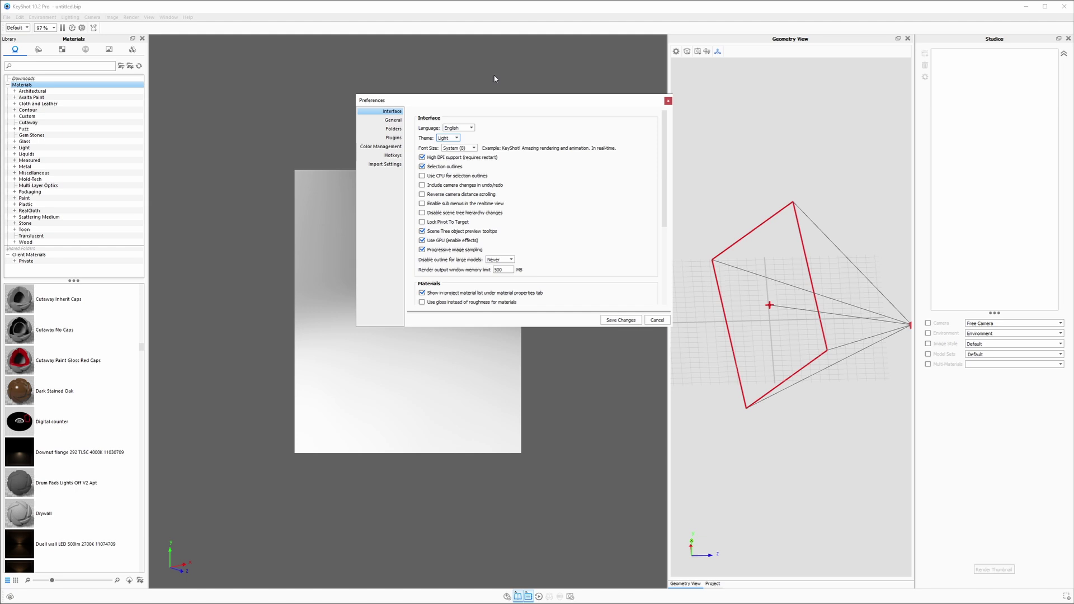
pyautogui.click(456, 138)
pyautogui.click(453, 151)
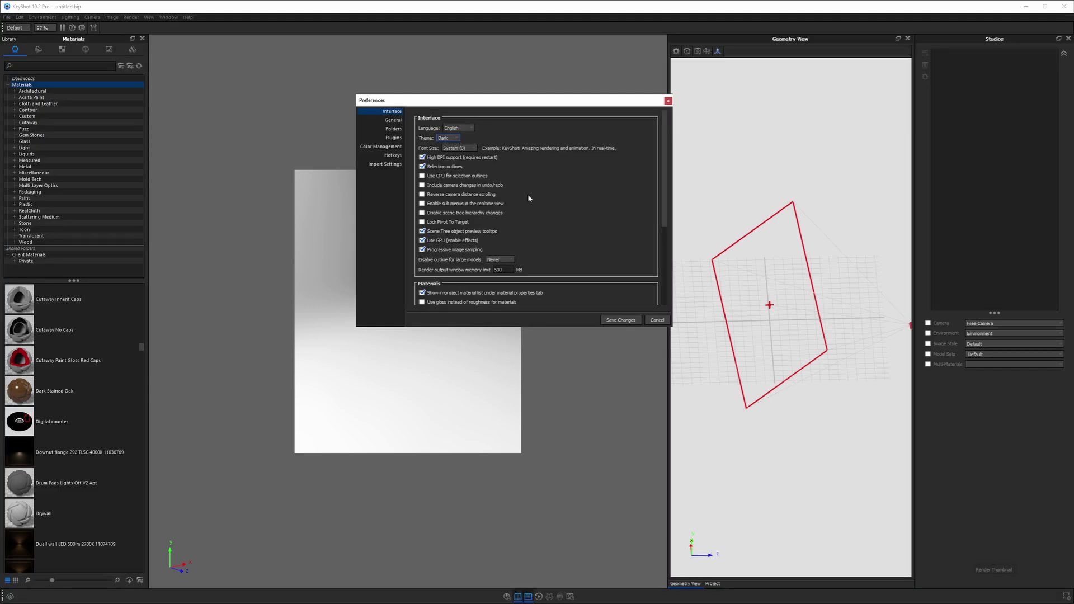
pyautogui.click(656, 321)
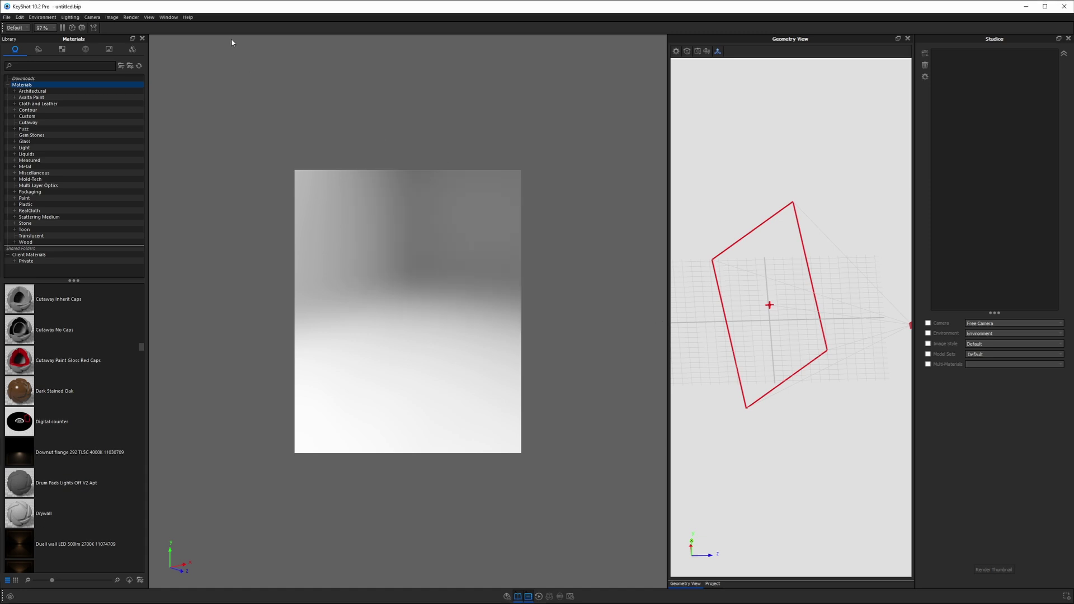
# Save the current window layout as a new workspace named after its owner
pyautogui.click(25, 28)
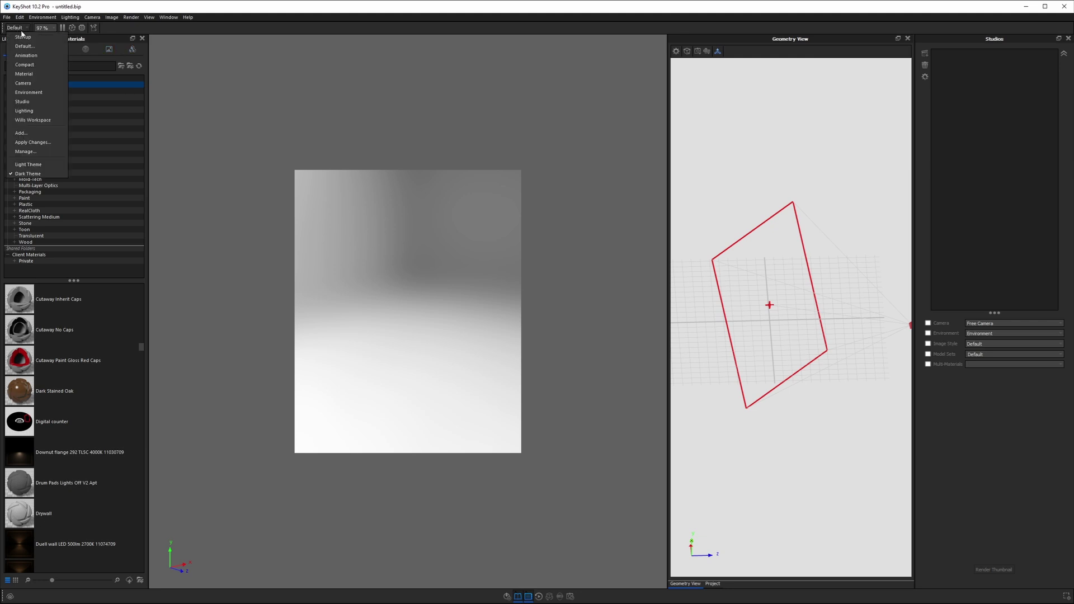
pyautogui.click(22, 133)
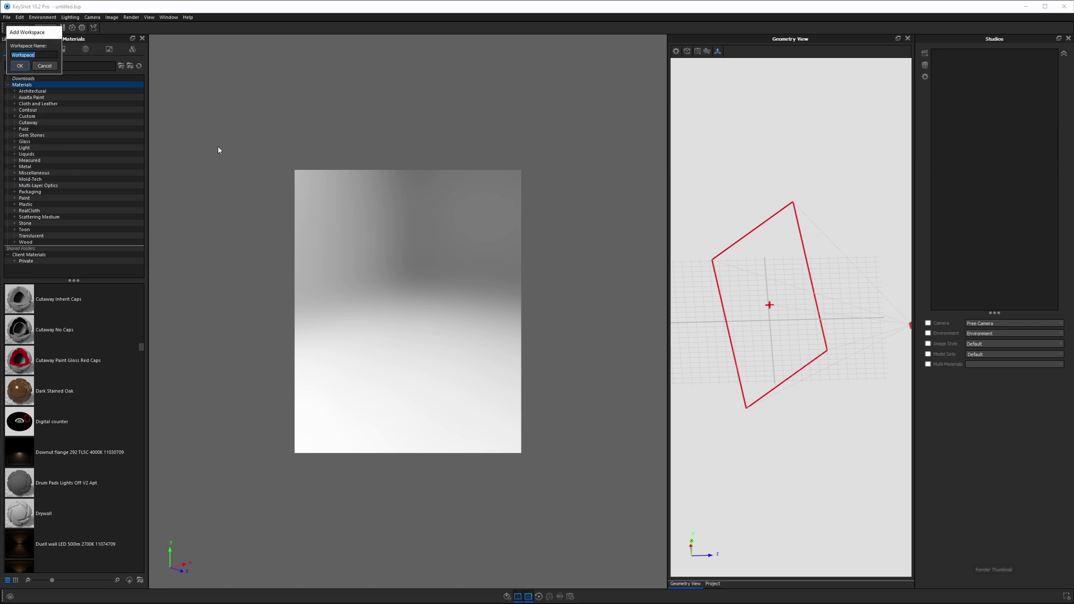
pyautogui.moveTo(14, 42); pyautogui.dragTo(469, 75)
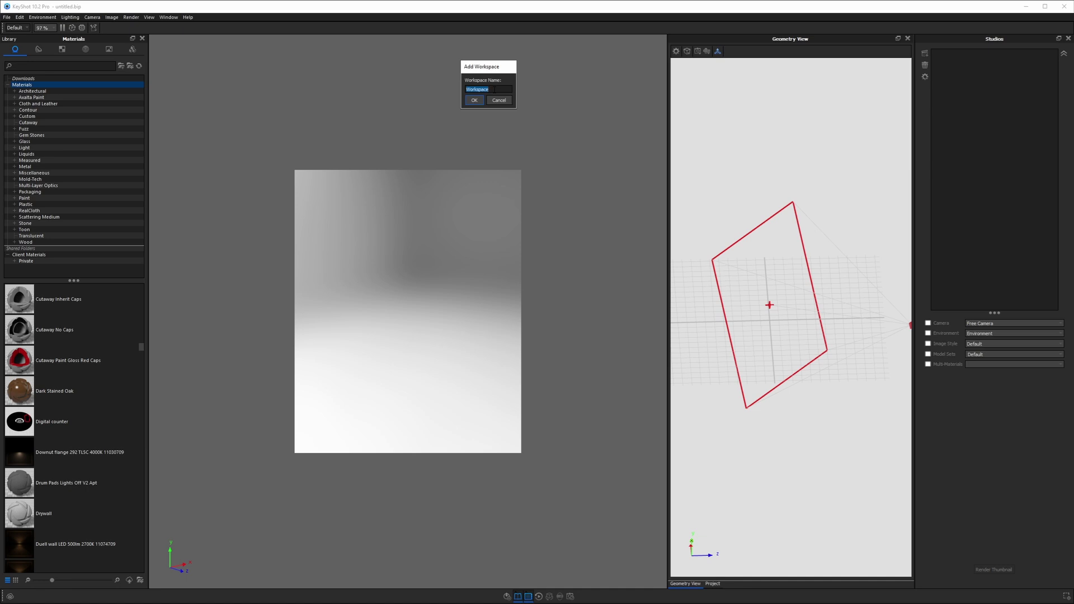
pyautogui.write("Will's Workspace")
pyautogui.click(476, 100)
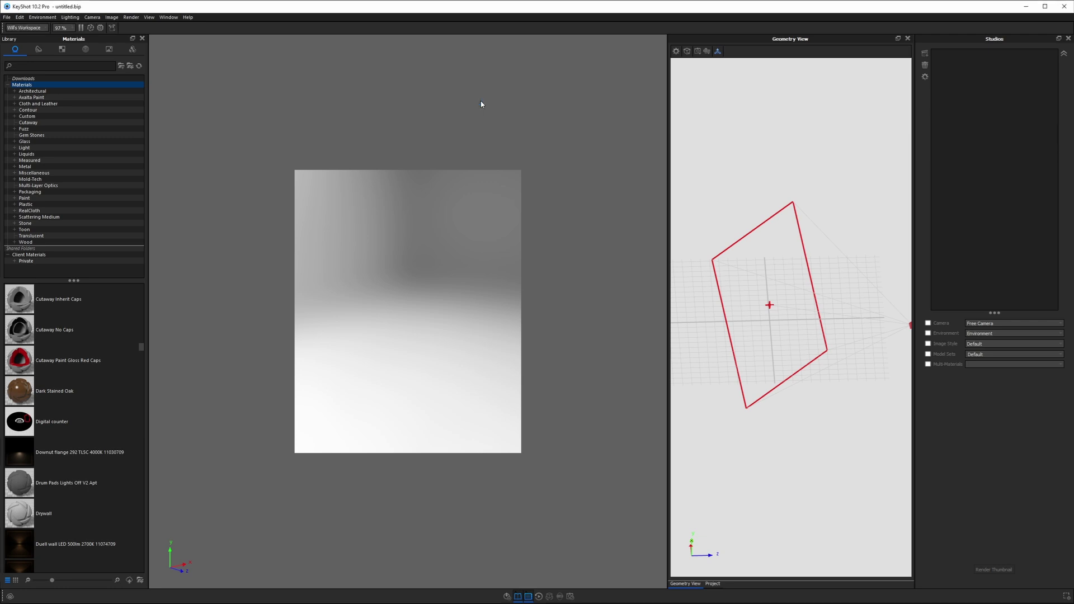
# Try to delete the newly added workspace in the workspace manager and cancel the changes
pyautogui.click(13, 28)
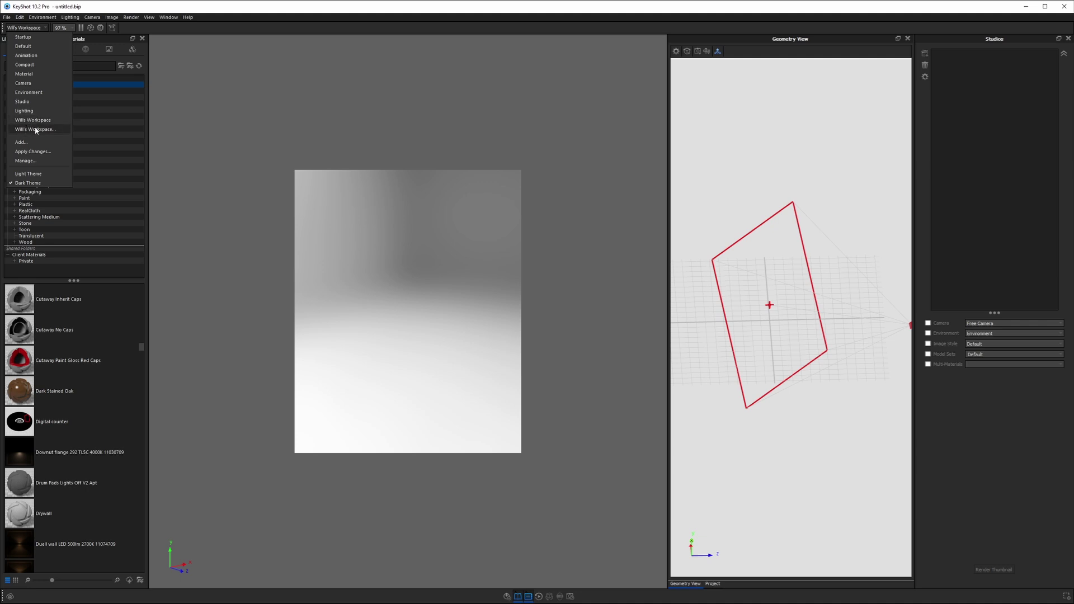
pyautogui.click(25, 161)
pyautogui.click(709, 332)
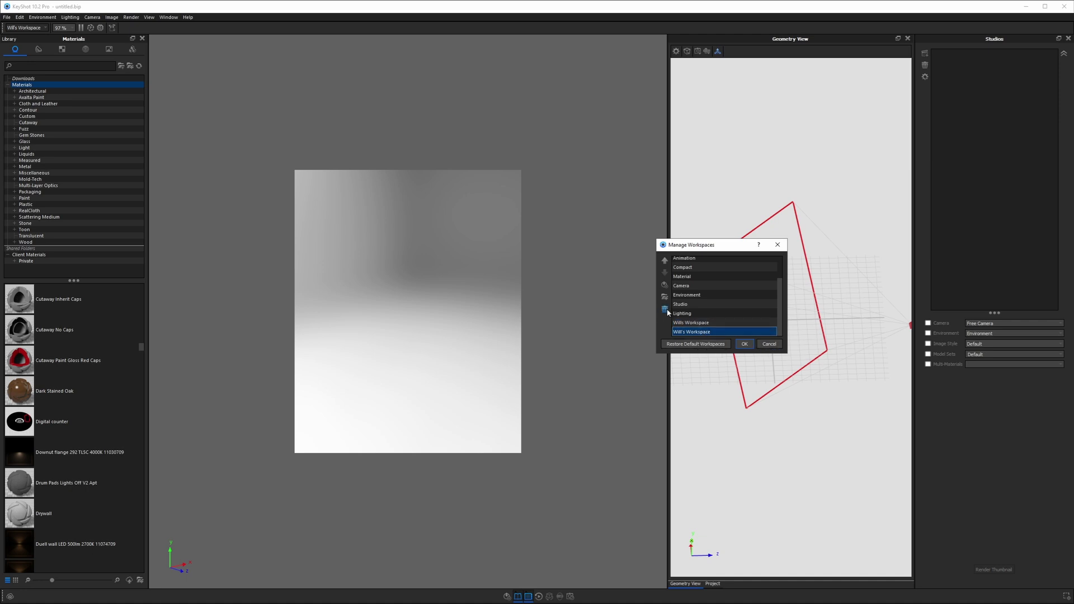
pyautogui.click(666, 309)
pyautogui.click(698, 334)
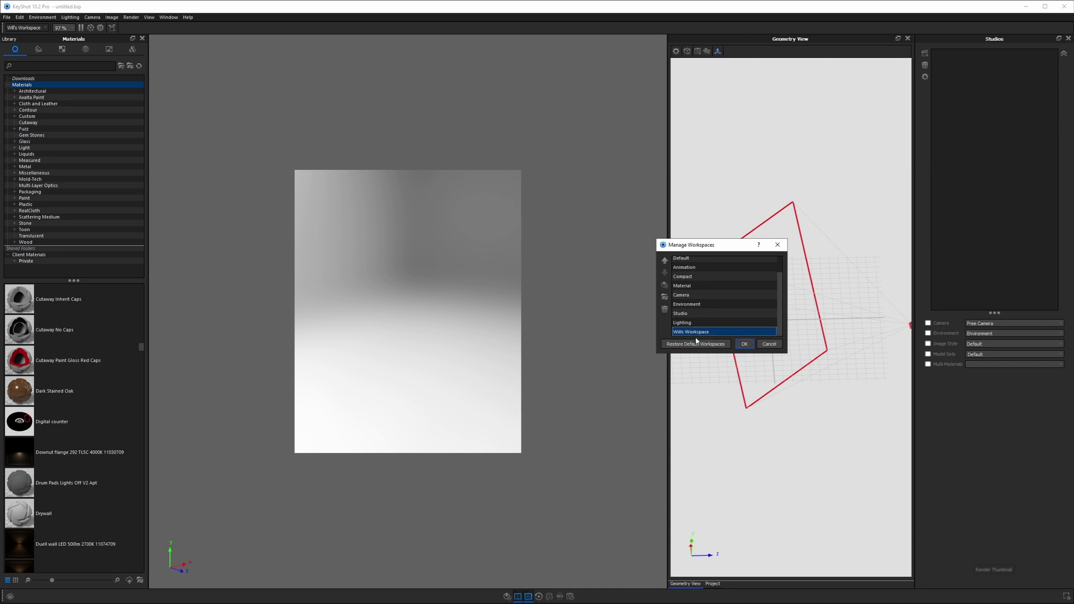
pyautogui.click(771, 344)
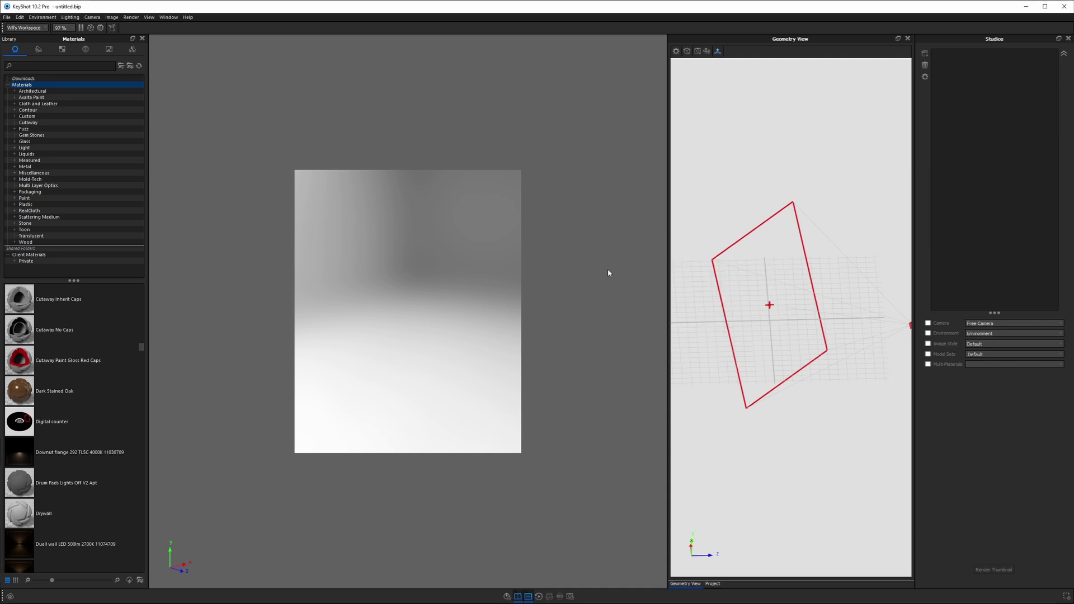
# Load the earlier saved personal workspace and dock the Scene section as its own window beside the Project window
pyautogui.click(21, 28)
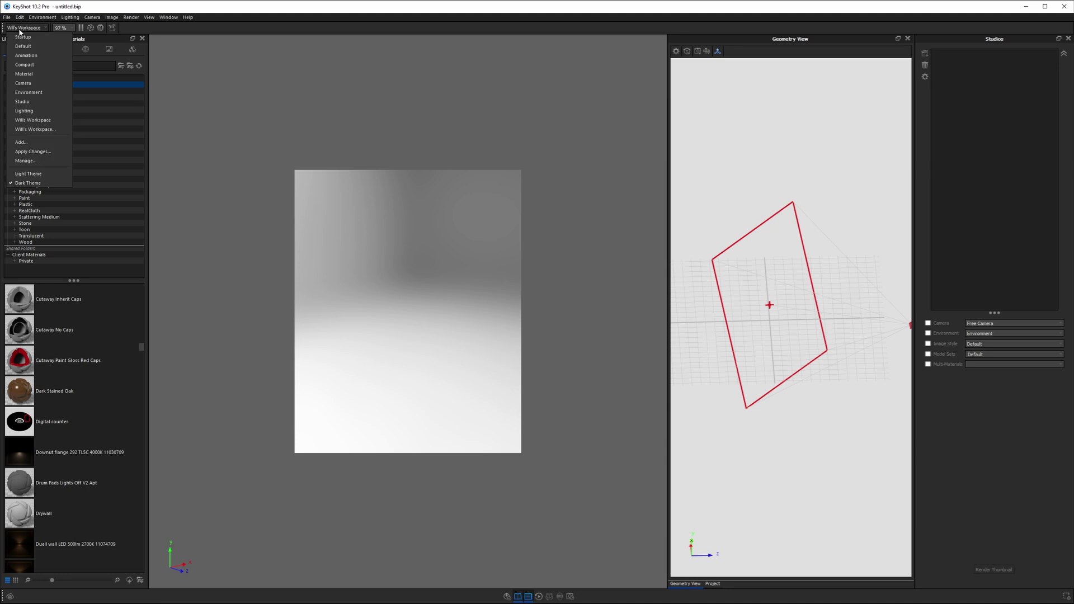
pyautogui.click(22, 129)
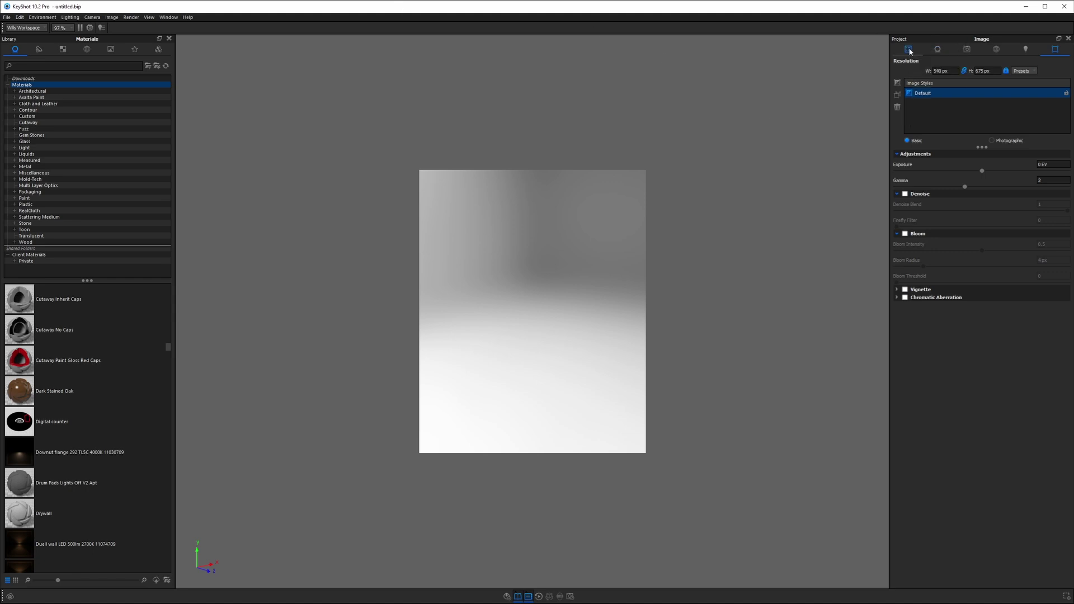
pyautogui.moveTo(908, 50); pyautogui.dragTo(895, 208)
pyautogui.moveTo(945, 39); pyautogui.dragTo(897, 286)
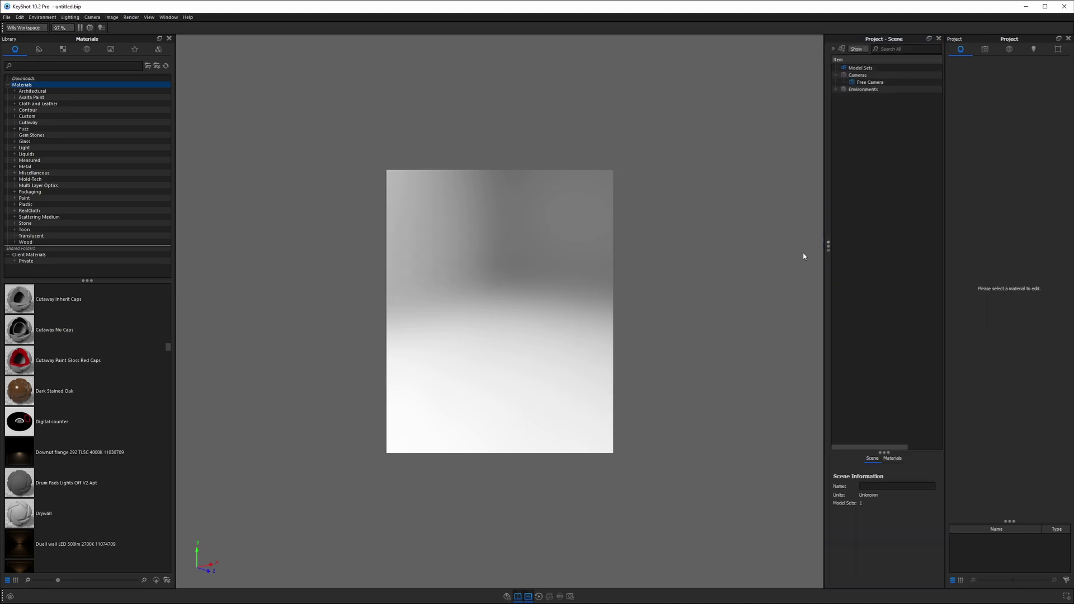
# Update the personal workspace with the current interface configuration
pyautogui.click(45, 27)
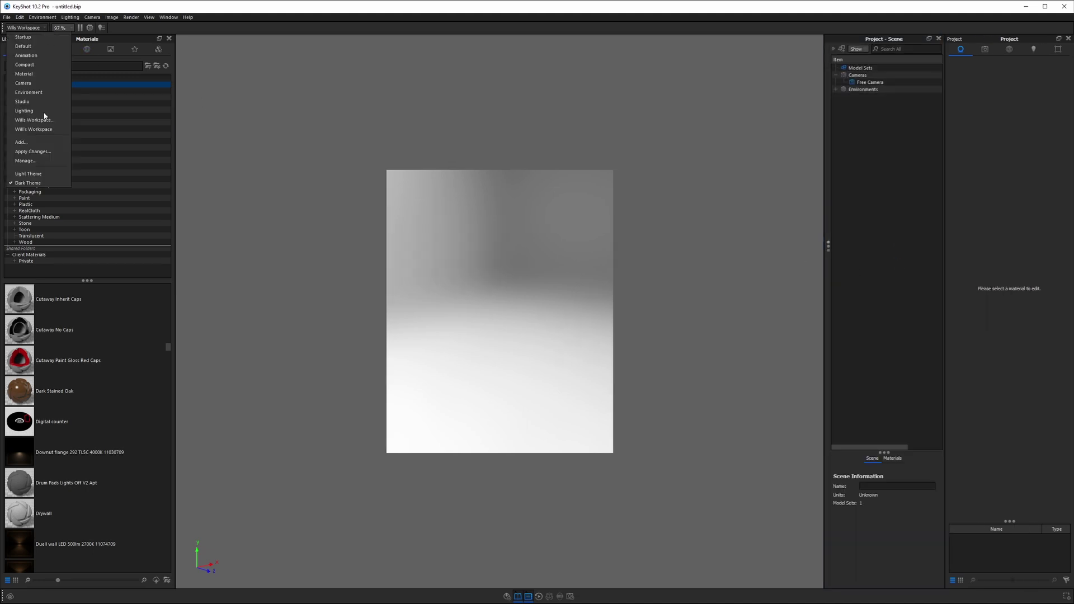
pyautogui.click(52, 152)
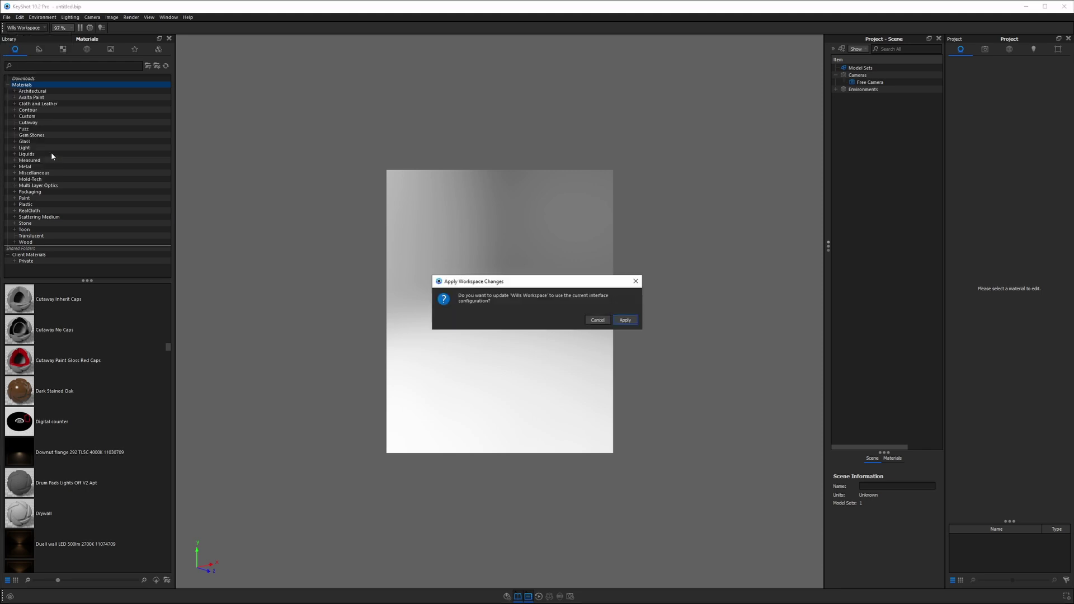
pyautogui.click(624, 321)
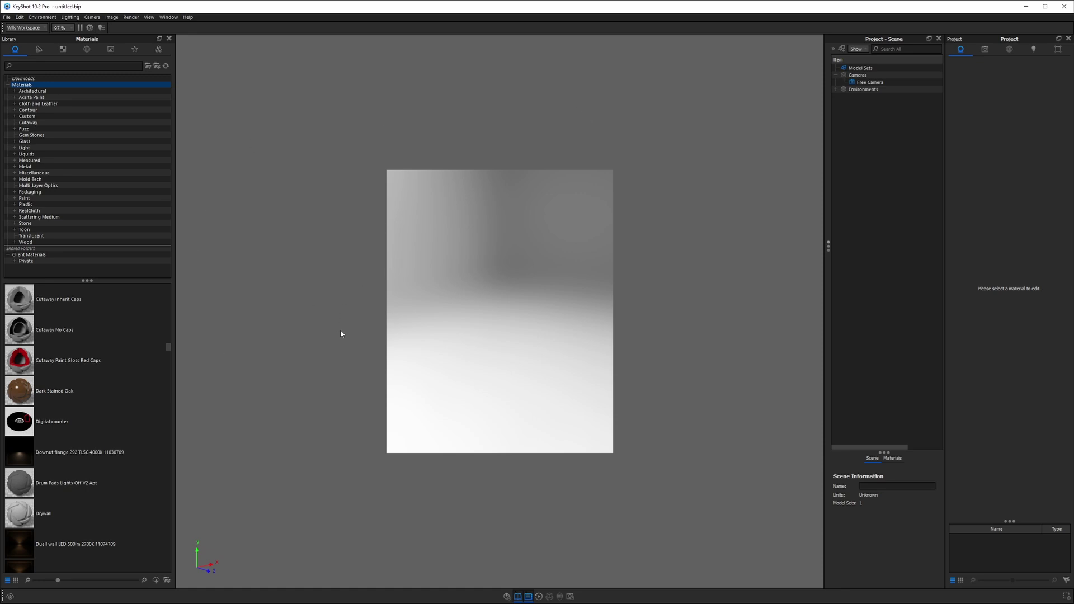
# Show and hide the heads-up display over the real-time view, and do the same with the Animation timeline
pyautogui.press('h')
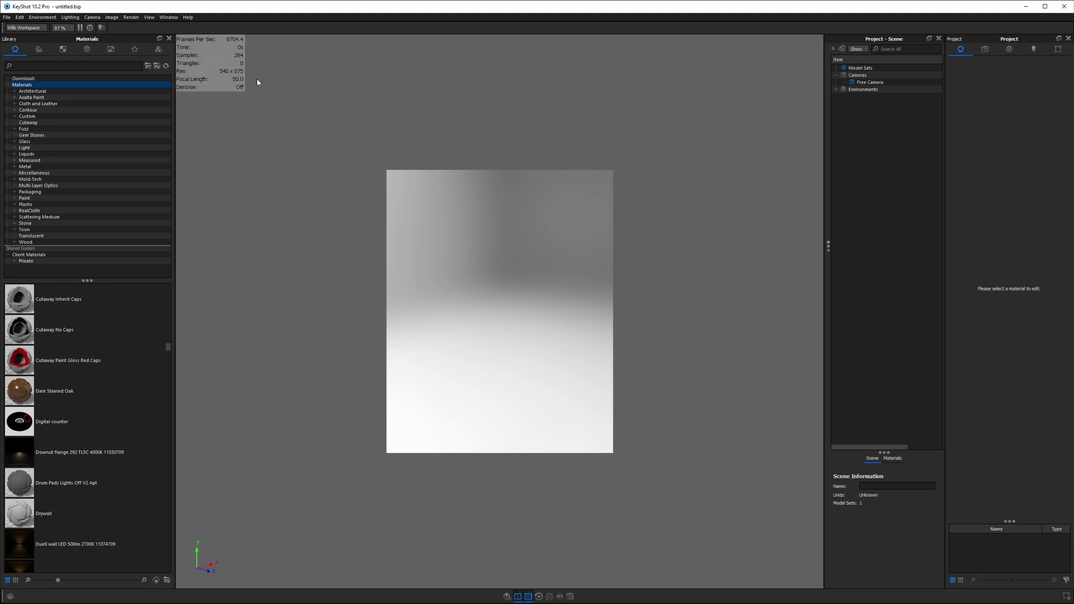
pyautogui.press('h')
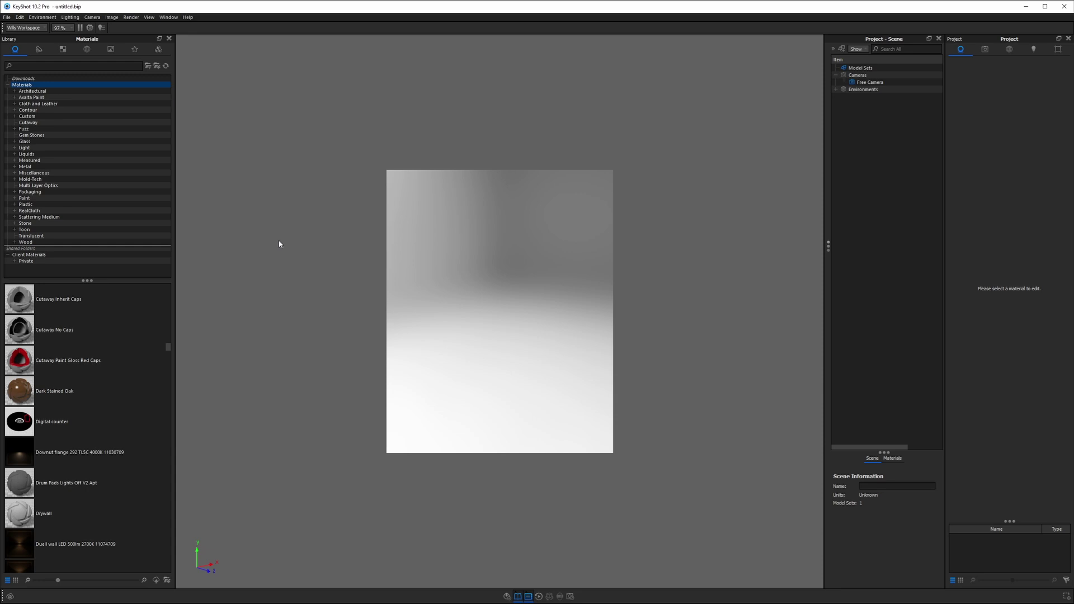
pyautogui.press('a')
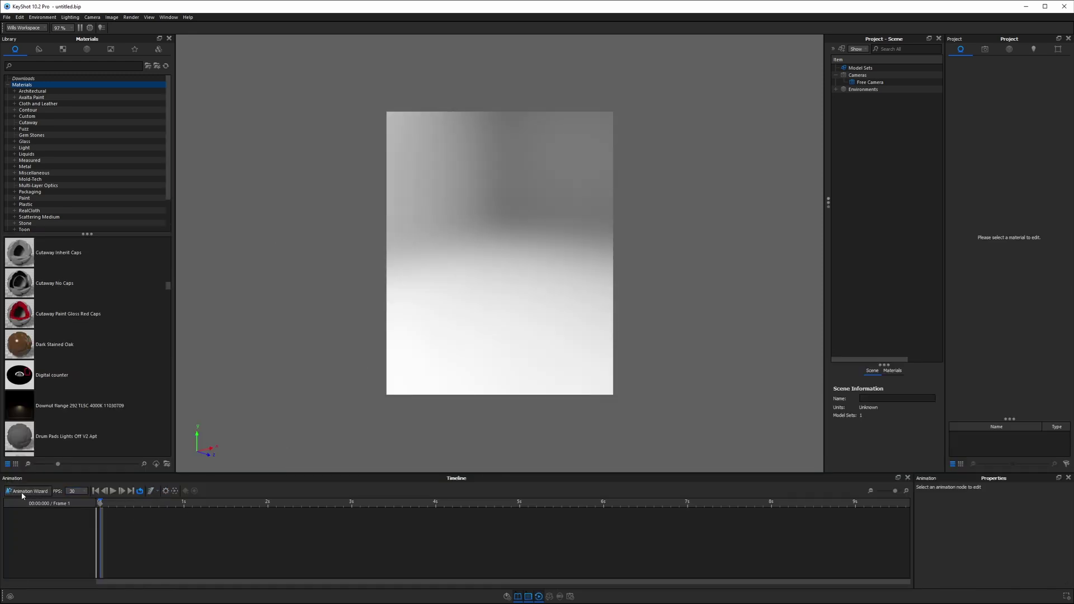
pyautogui.press('a')
pyautogui.press('a')
pyautogui.press('a')
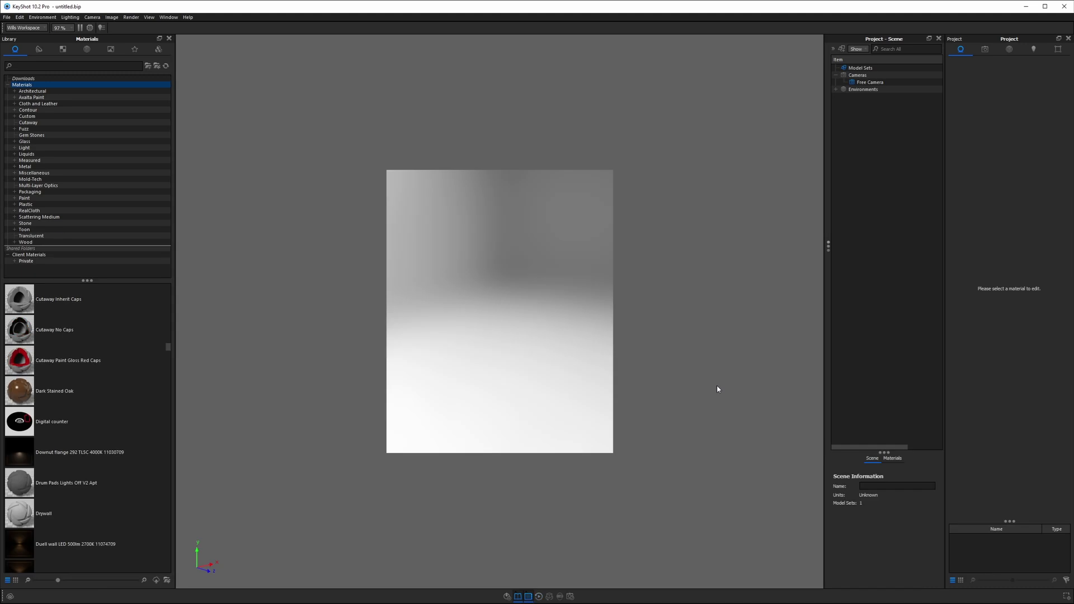